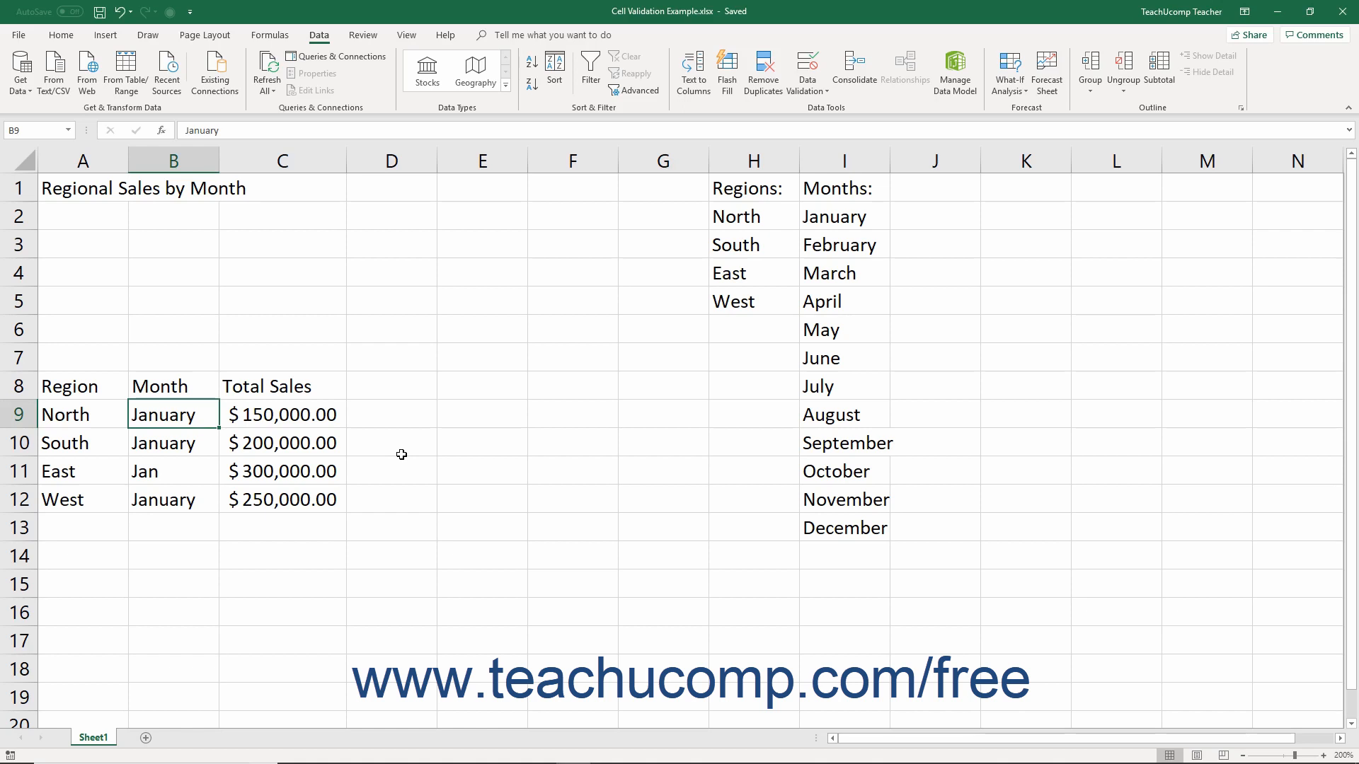
# Select column B from B9 to the bottom of the sheet and review the Data Validation settings, input message and error alert options
pyautogui.hotkey('ctrl', 'shift', 'Down')
pyautogui.hotkey('ctrl', 'shift', 'Down')
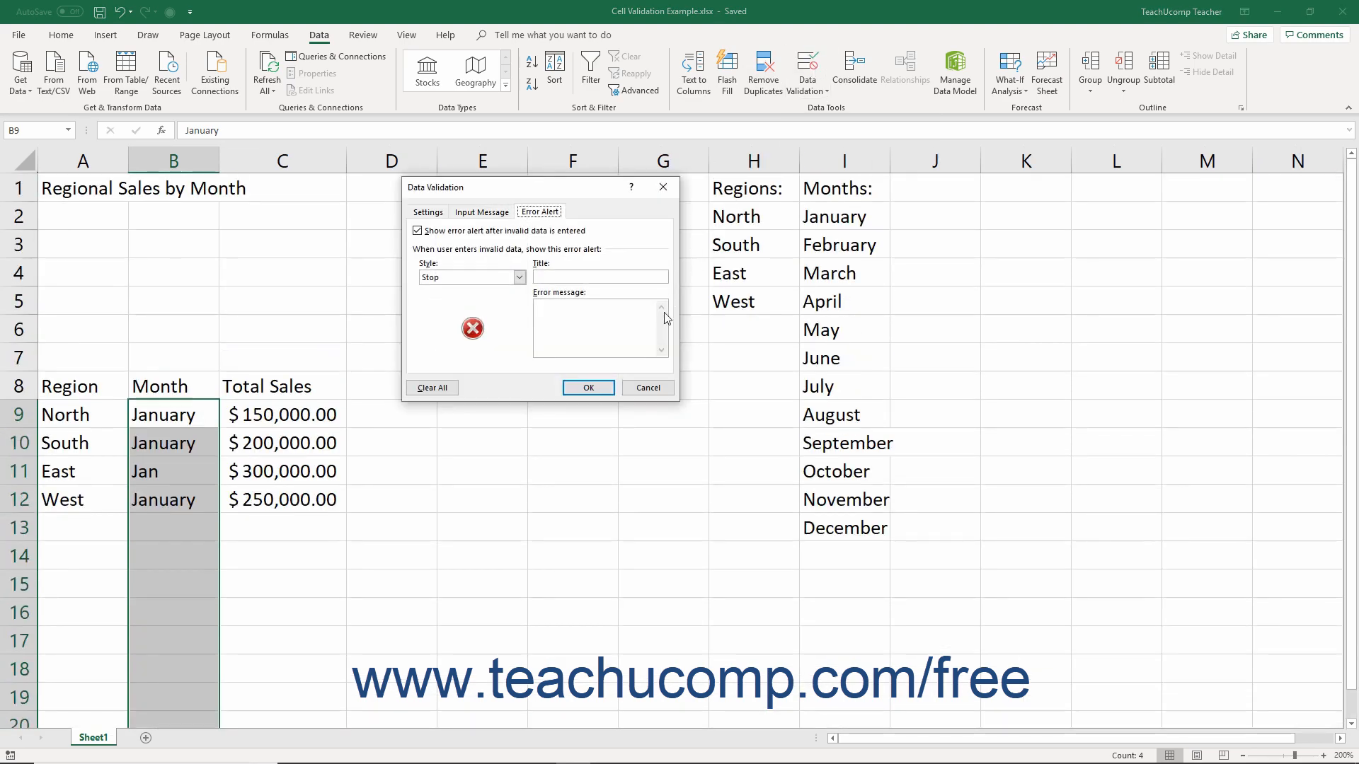
pyautogui.click(437, 216)
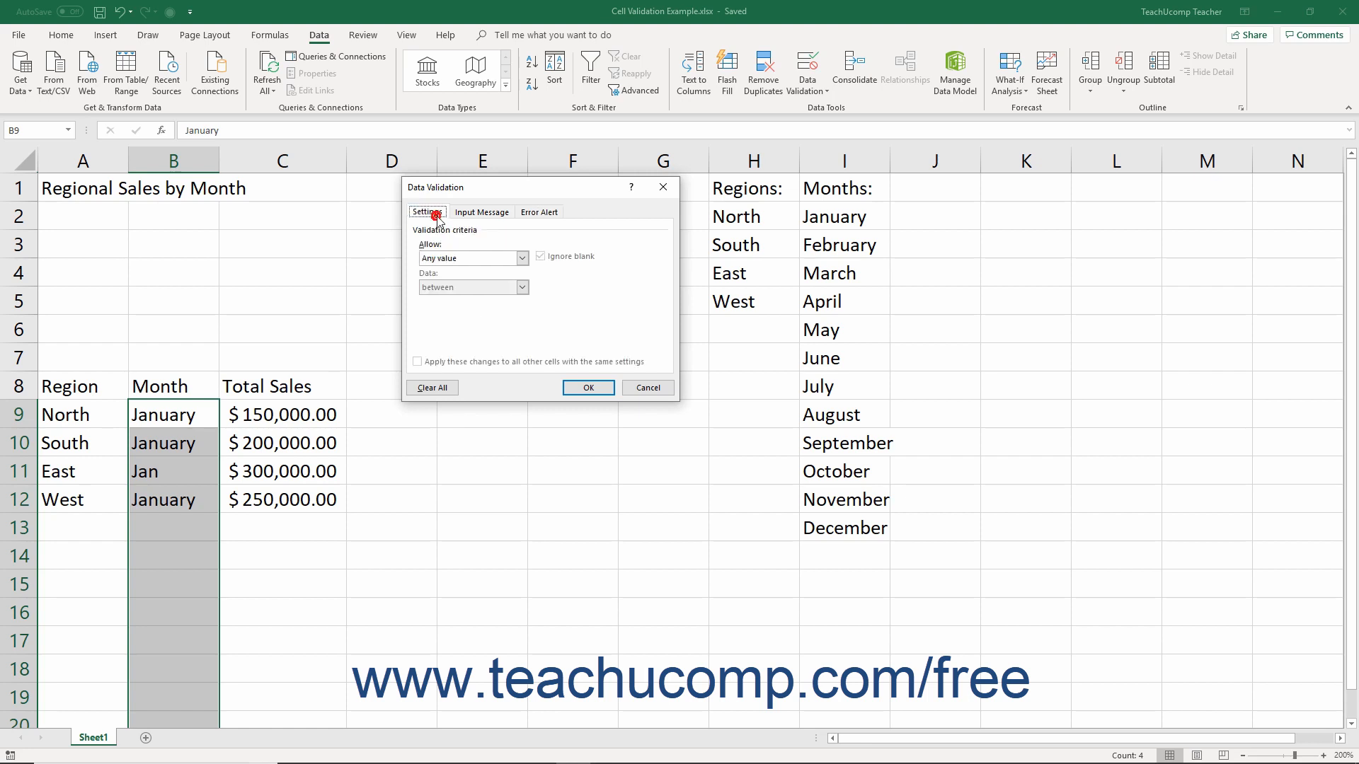
pyautogui.click(477, 214)
pyautogui.click(540, 213)
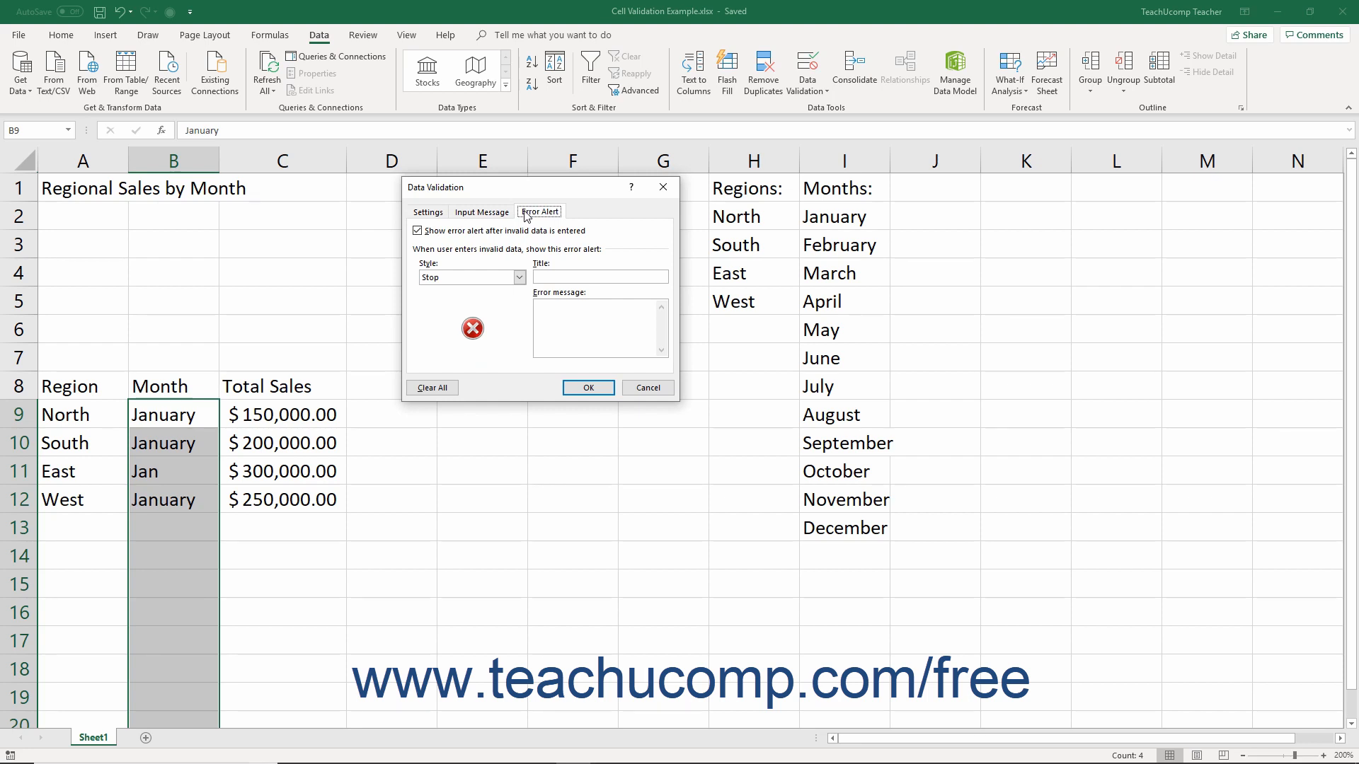
pyautogui.click(433, 213)
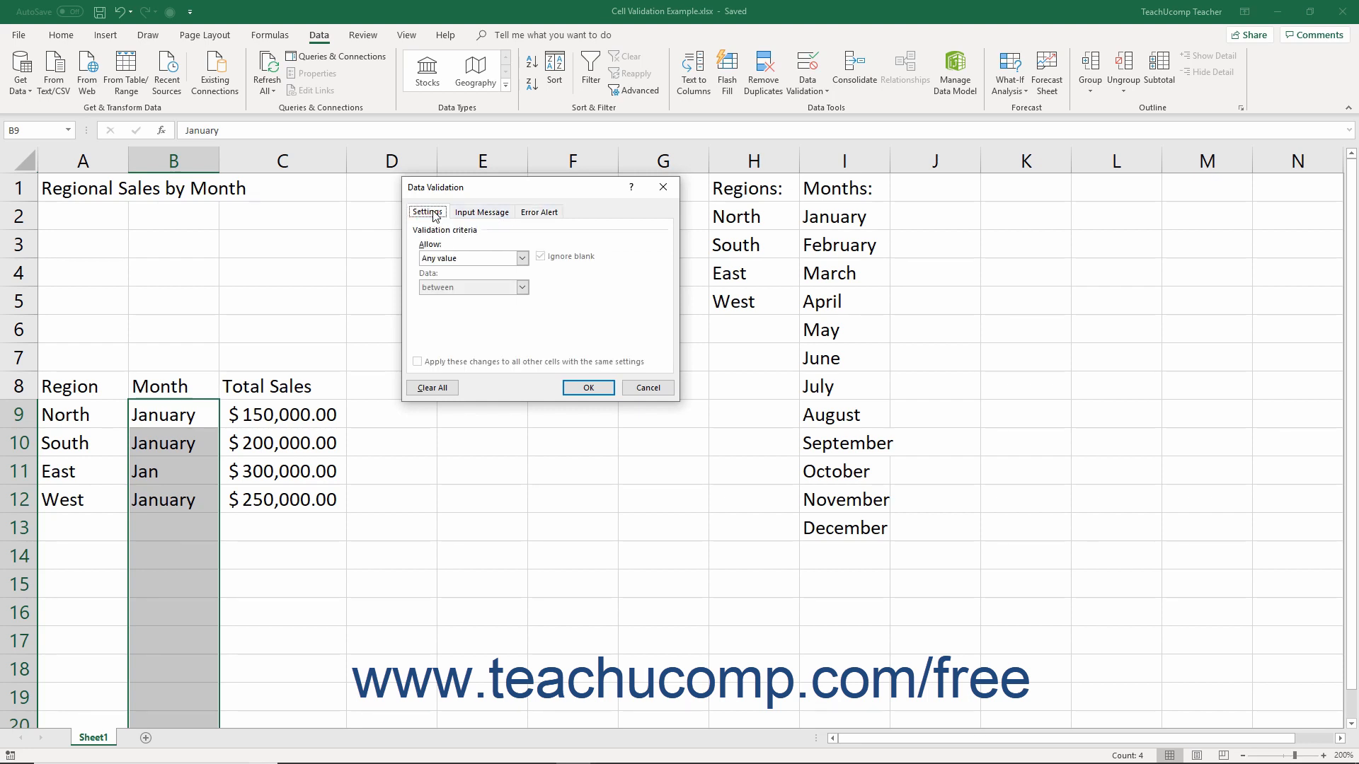
# Try a Decimal validation rule with the "not equal to" comparison for the selected Month cells
pyautogui.click(522, 258)
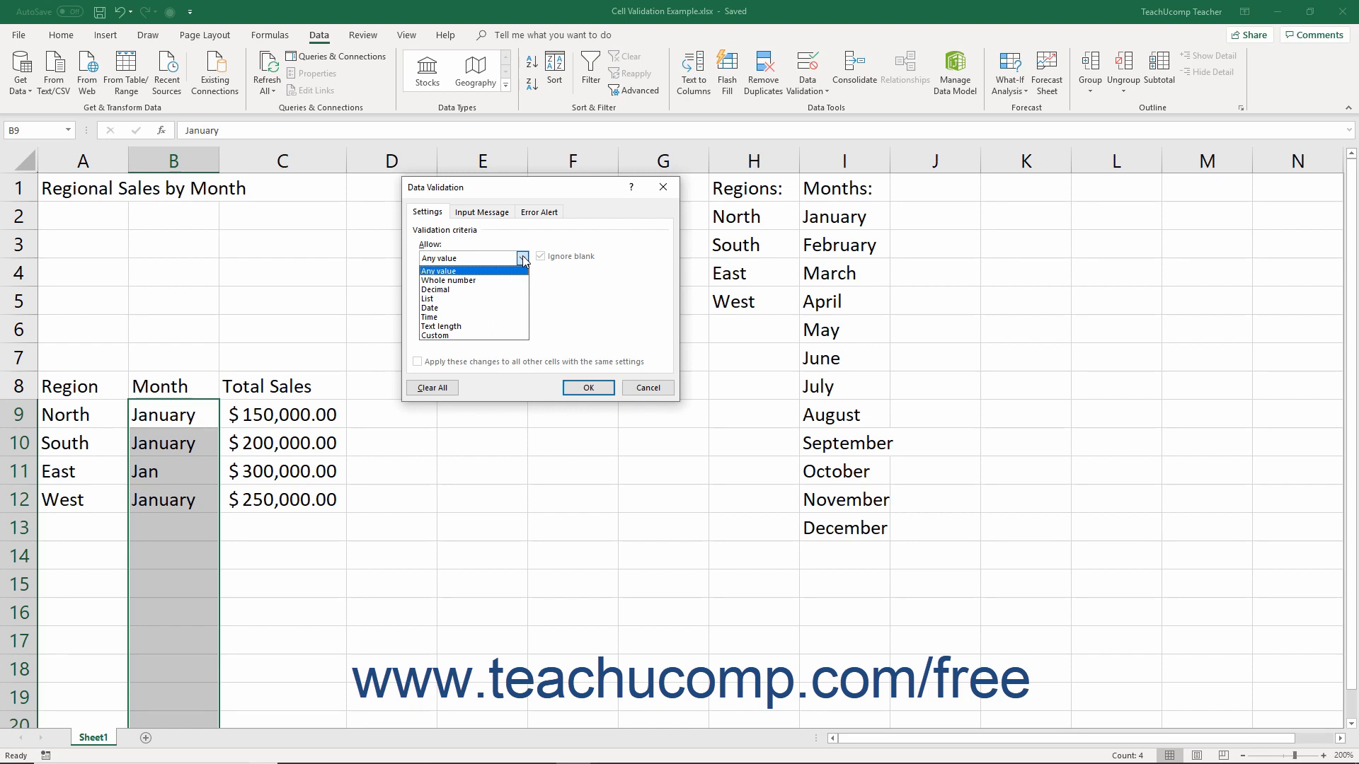
pyautogui.click(492, 291)
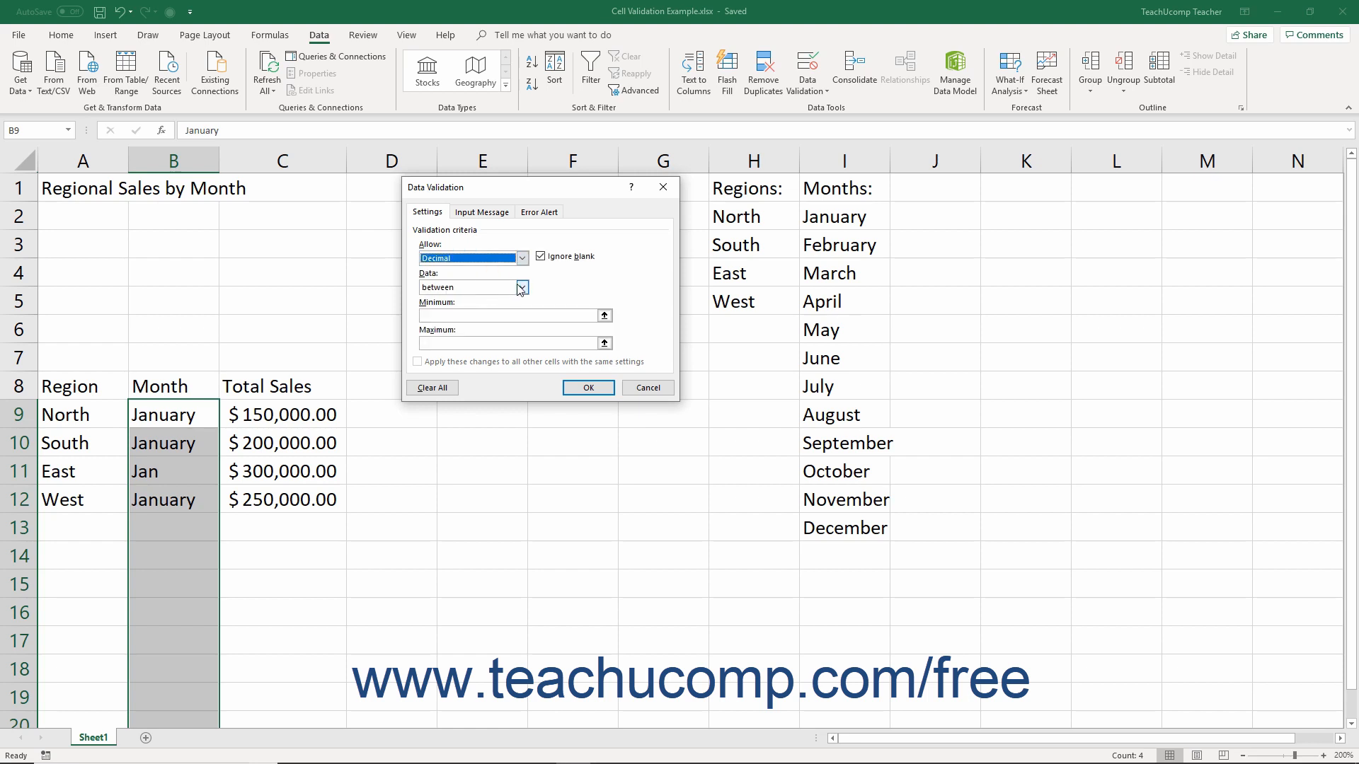
pyautogui.click(522, 288)
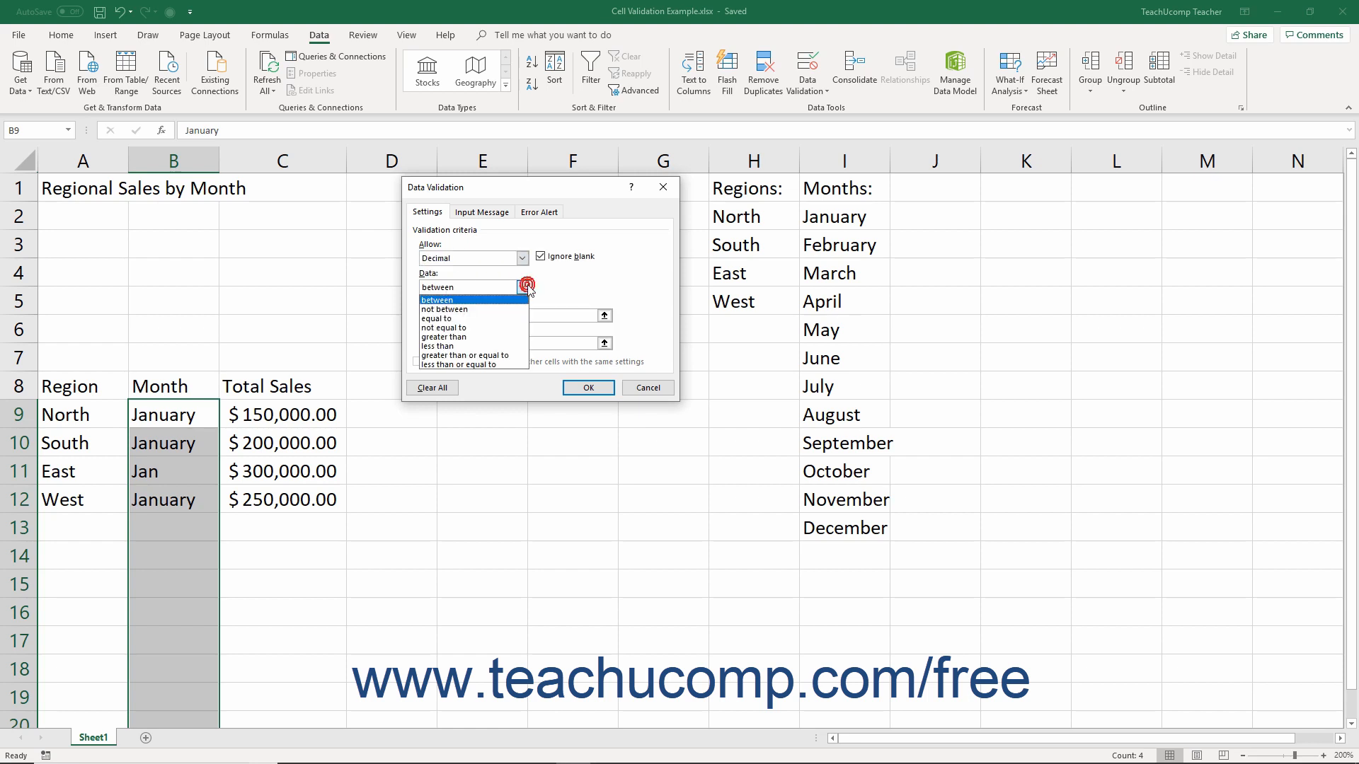
pyautogui.click(511, 328)
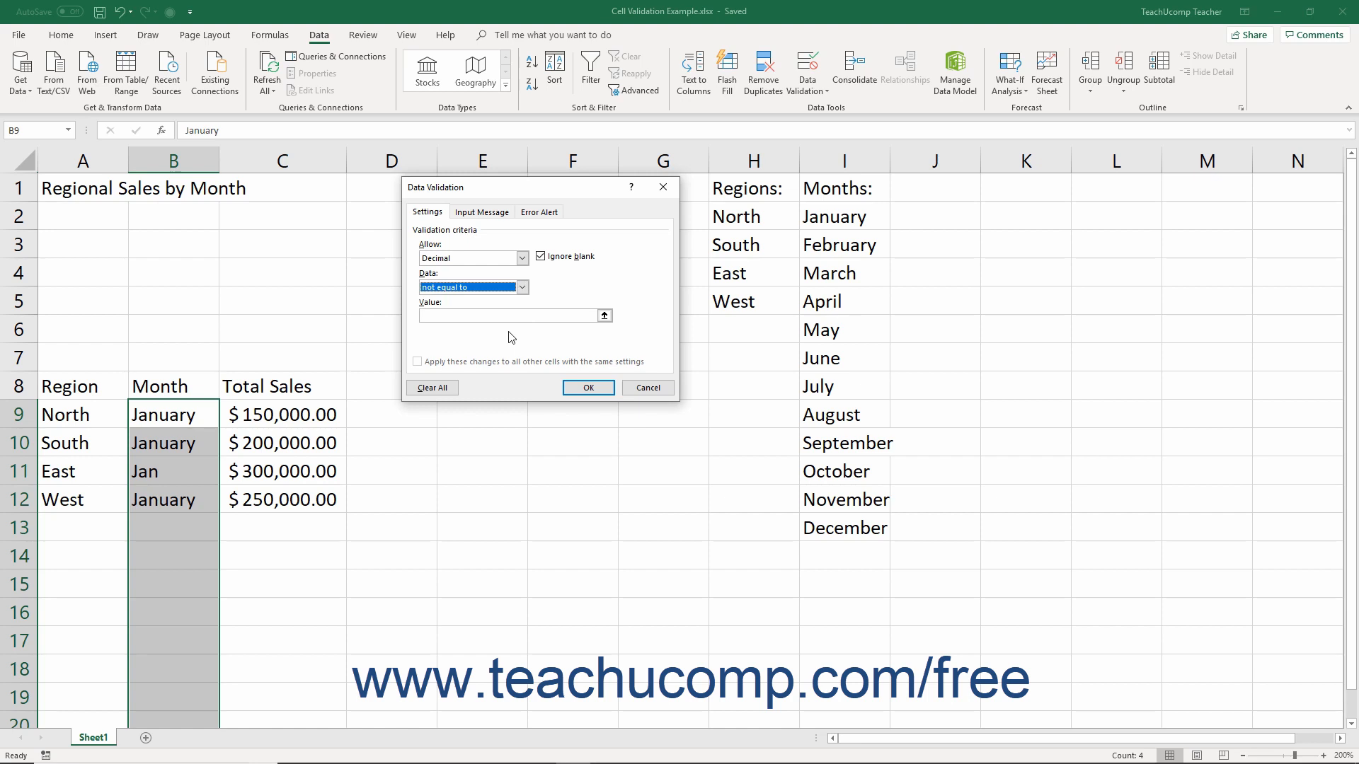
# Allow only values from a List, using the month names in I2:I13 as the source
pyautogui.click(522, 258)
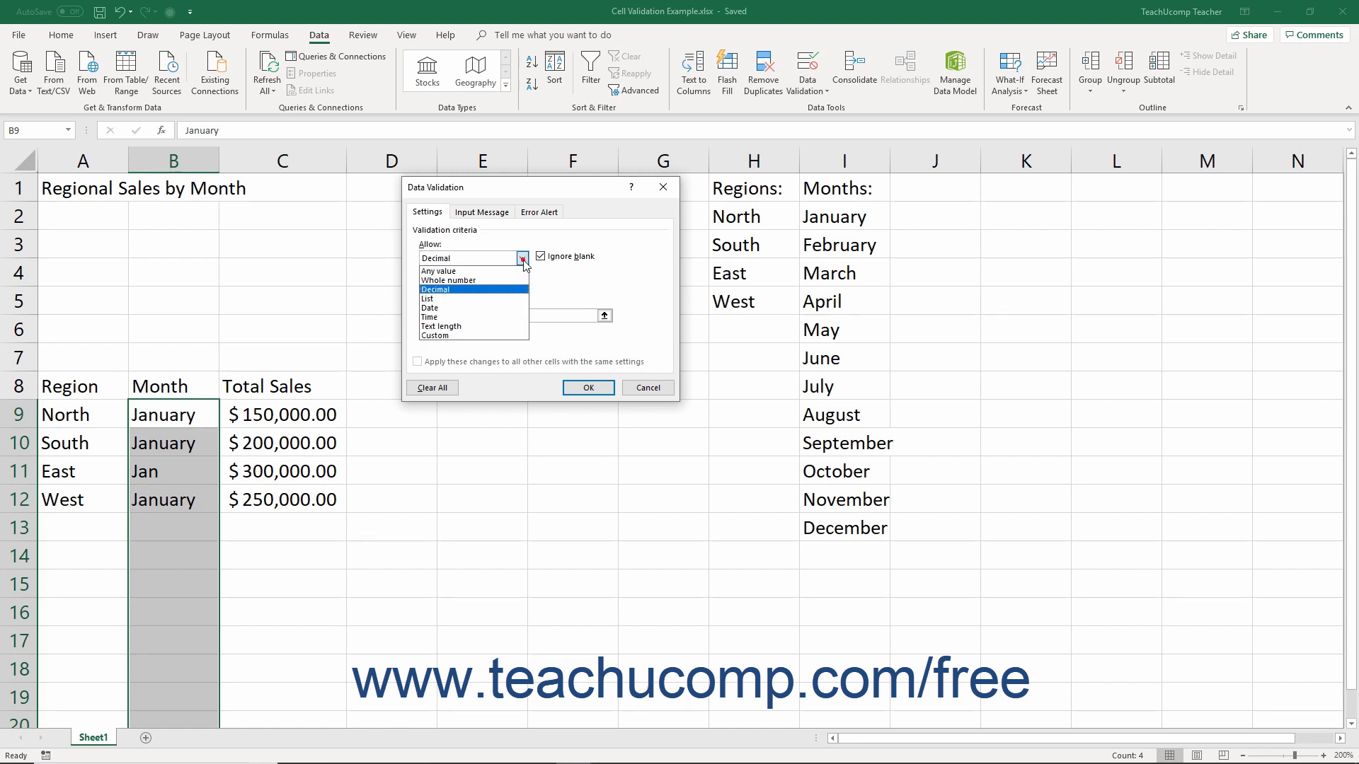
pyautogui.click(505, 298)
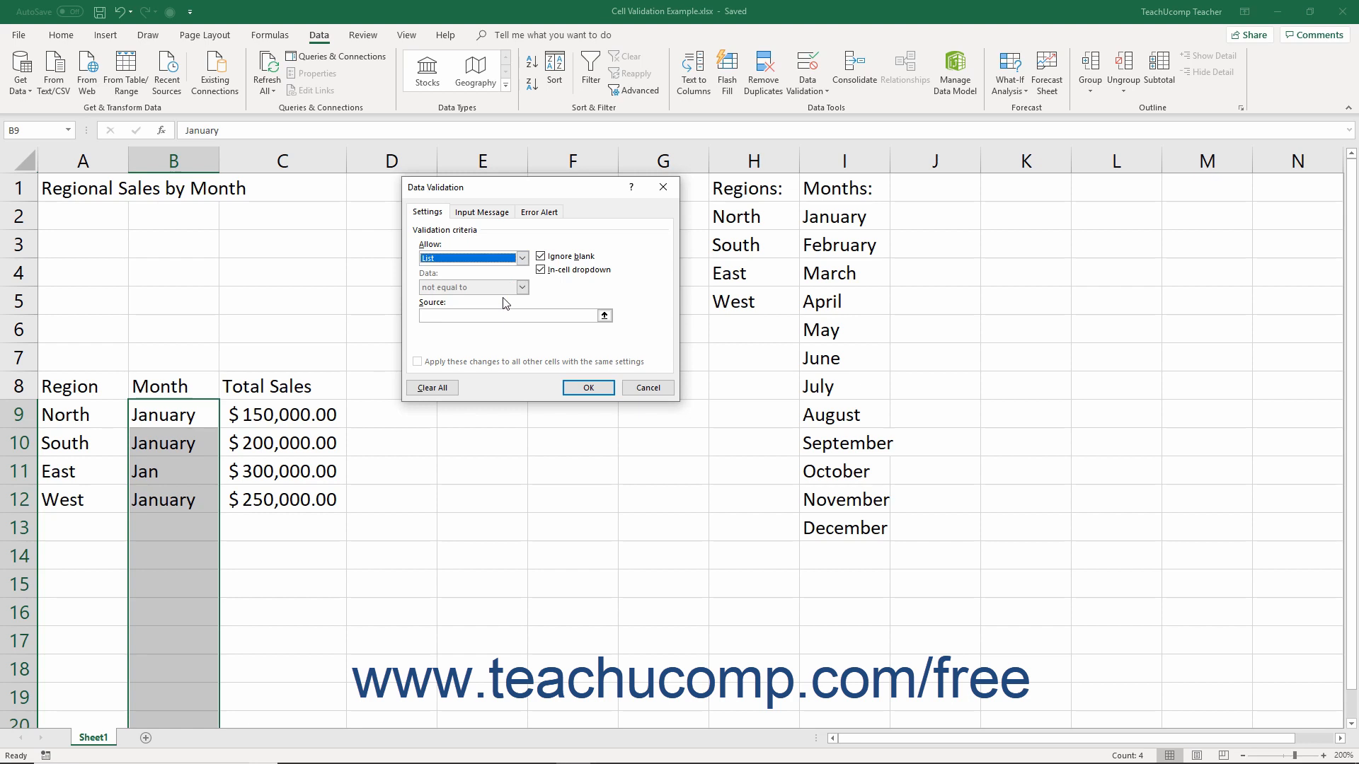
pyautogui.click(605, 315)
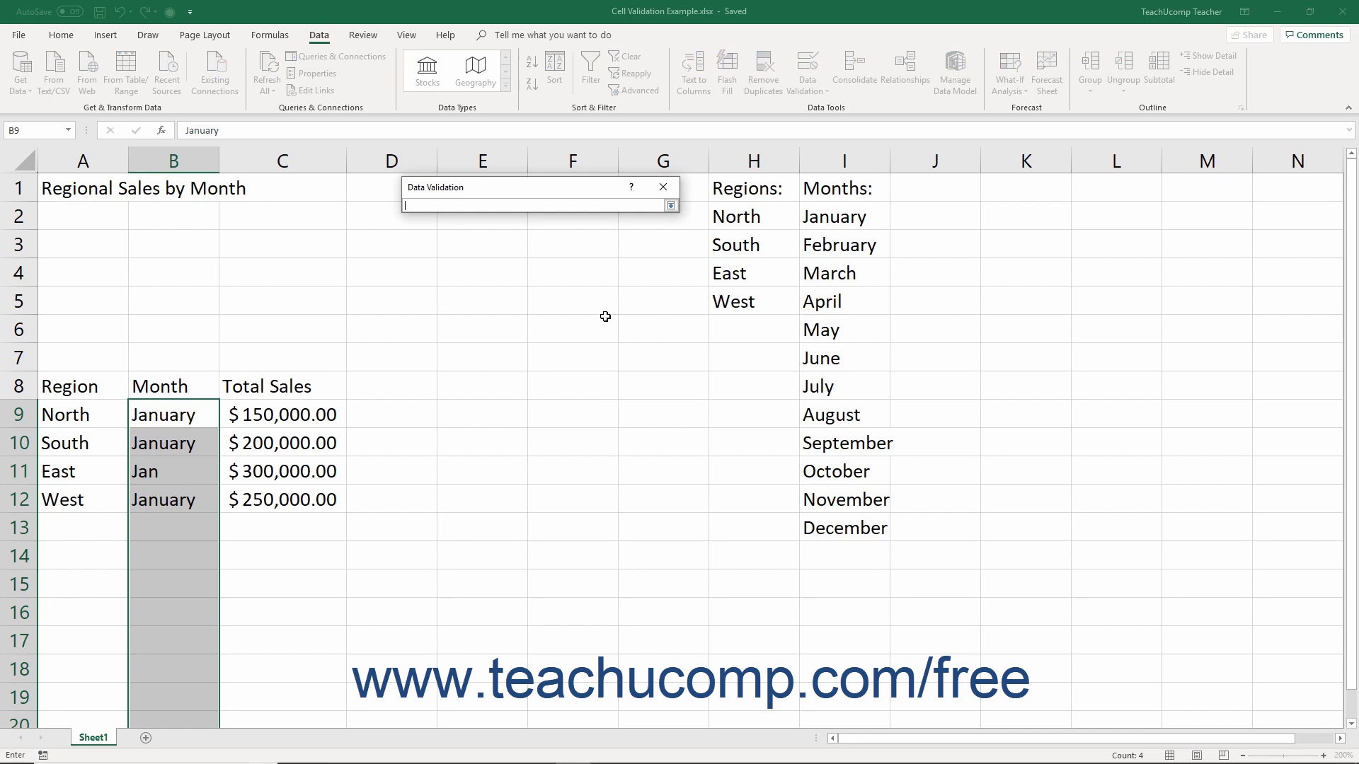
pyautogui.moveTo(814, 216); pyautogui.dragTo(812, 528)
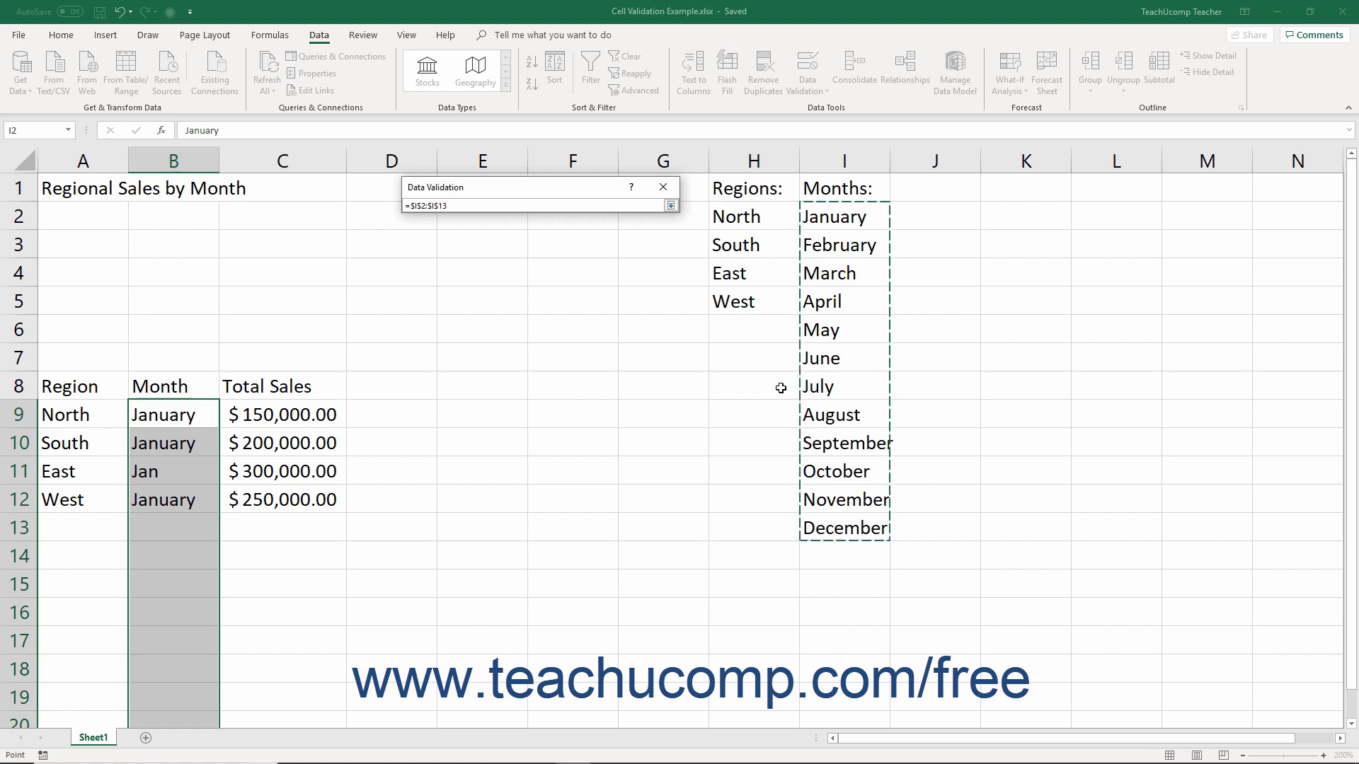
pyautogui.click(669, 206)
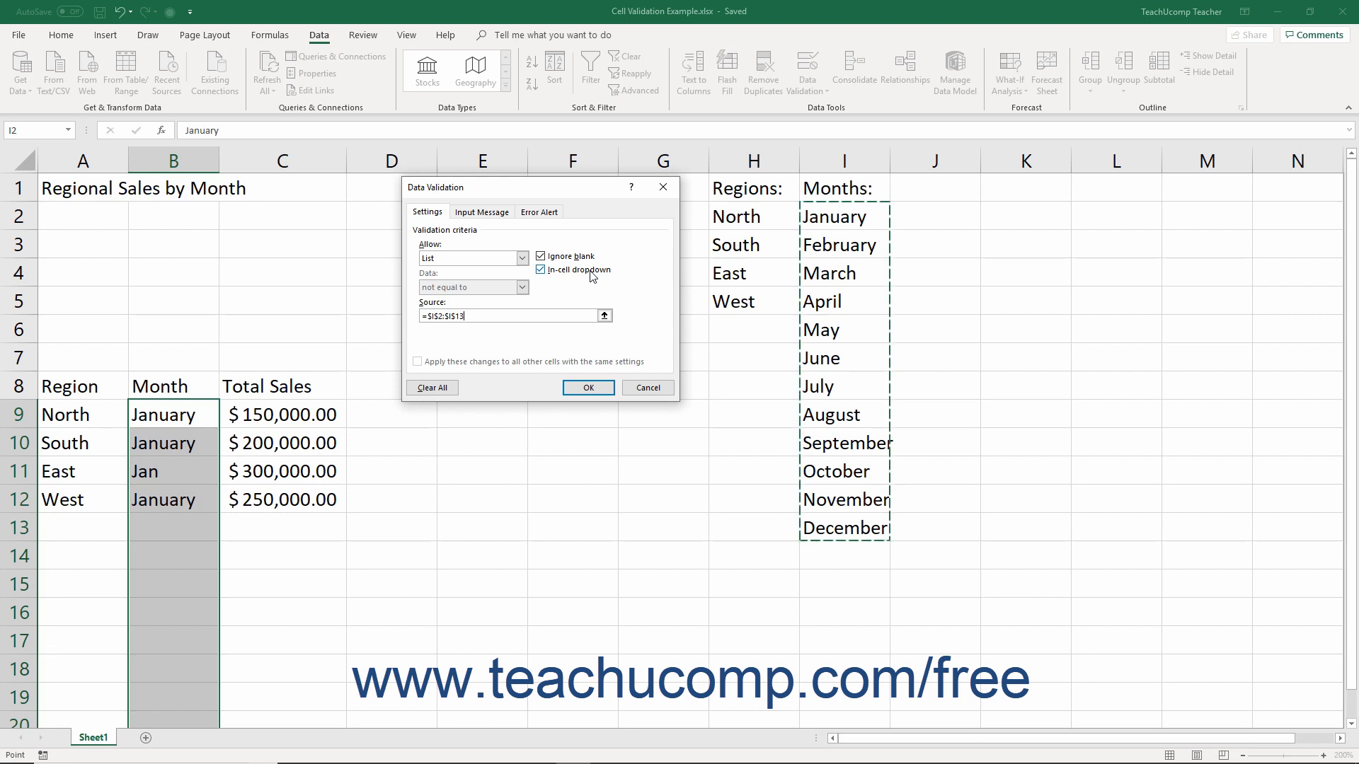
# Try the Date validation type and review the comparison choices it offers
pyautogui.click(523, 259)
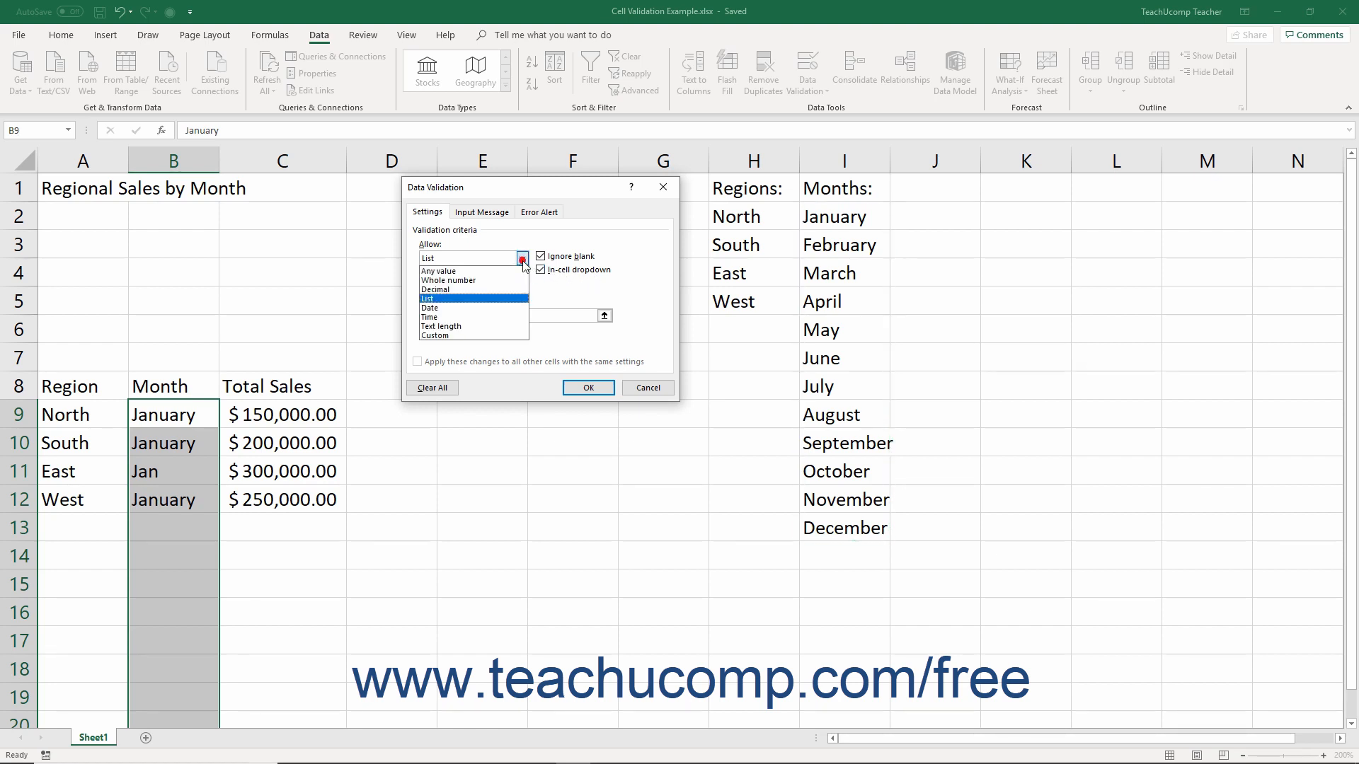
pyautogui.click(507, 308)
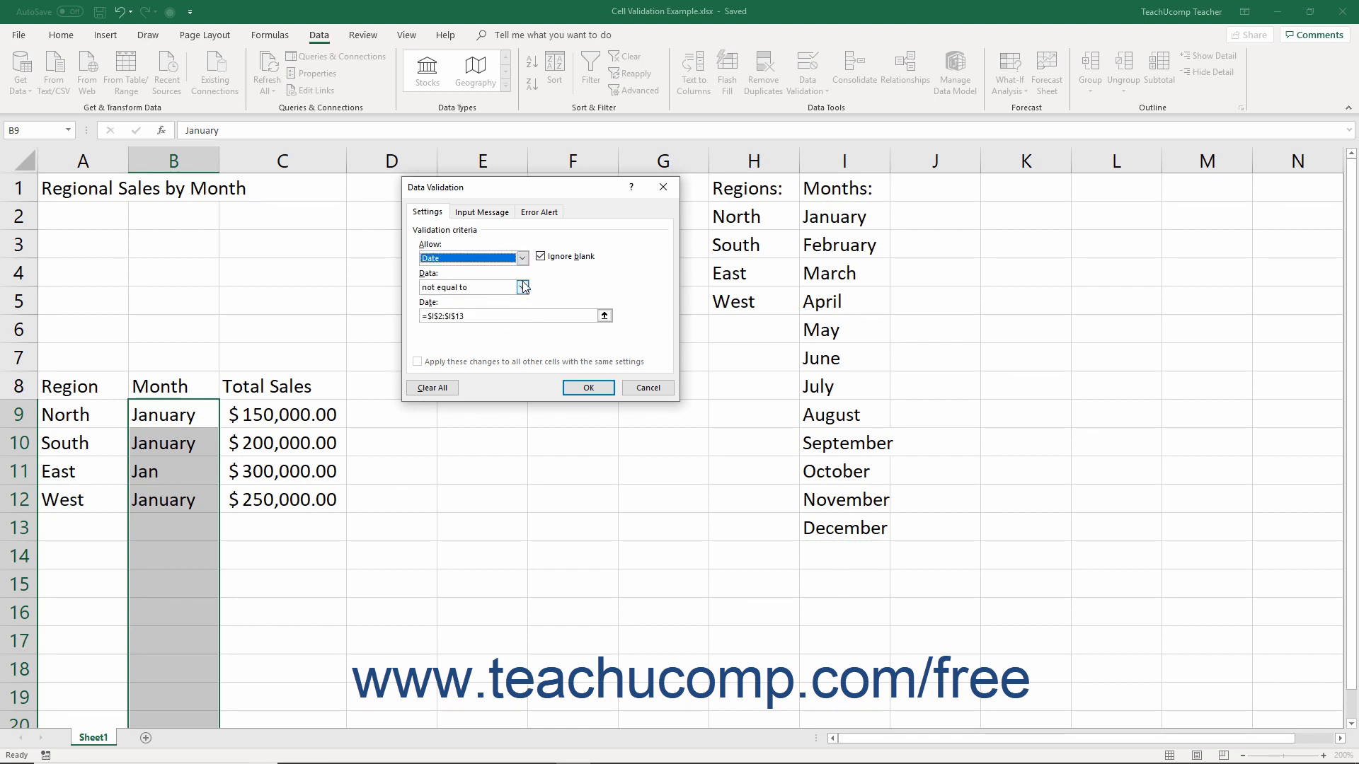
pyautogui.click(523, 287)
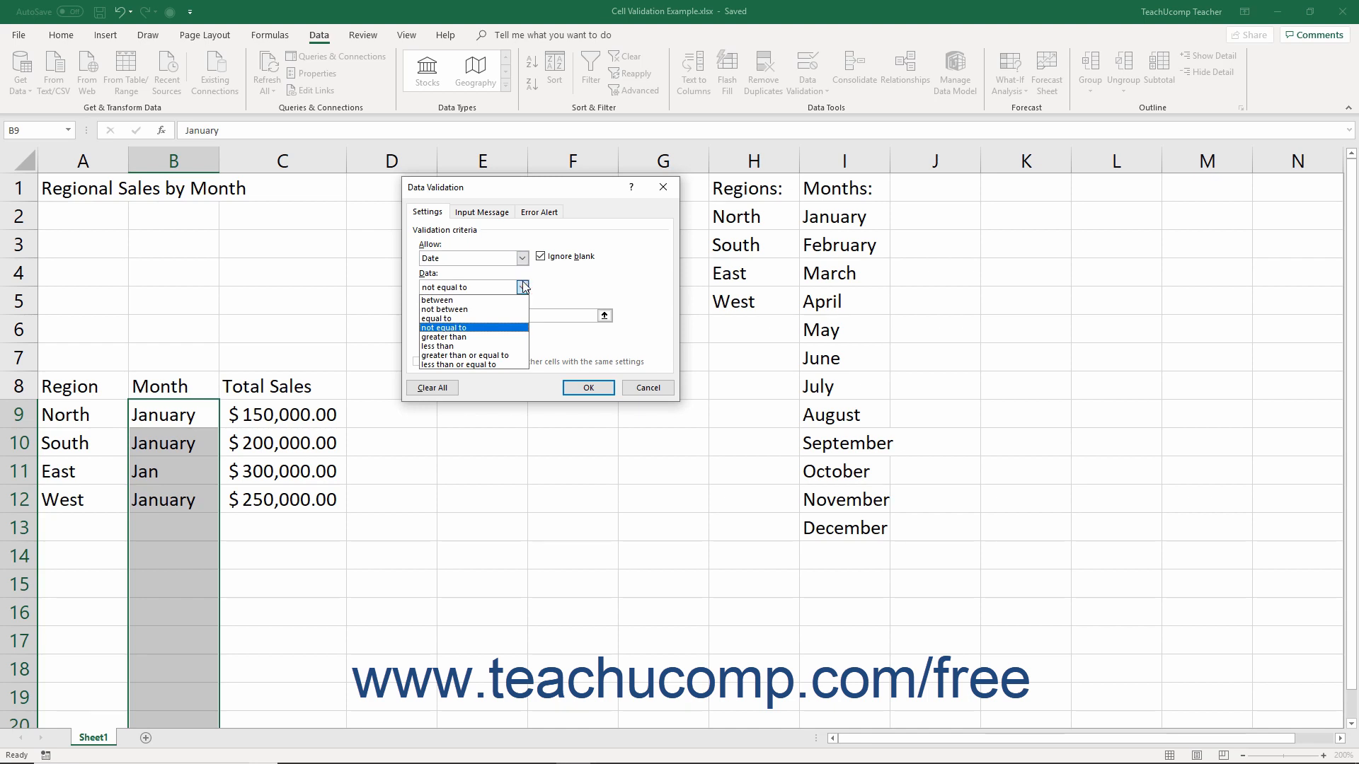
pyautogui.click(521, 290)
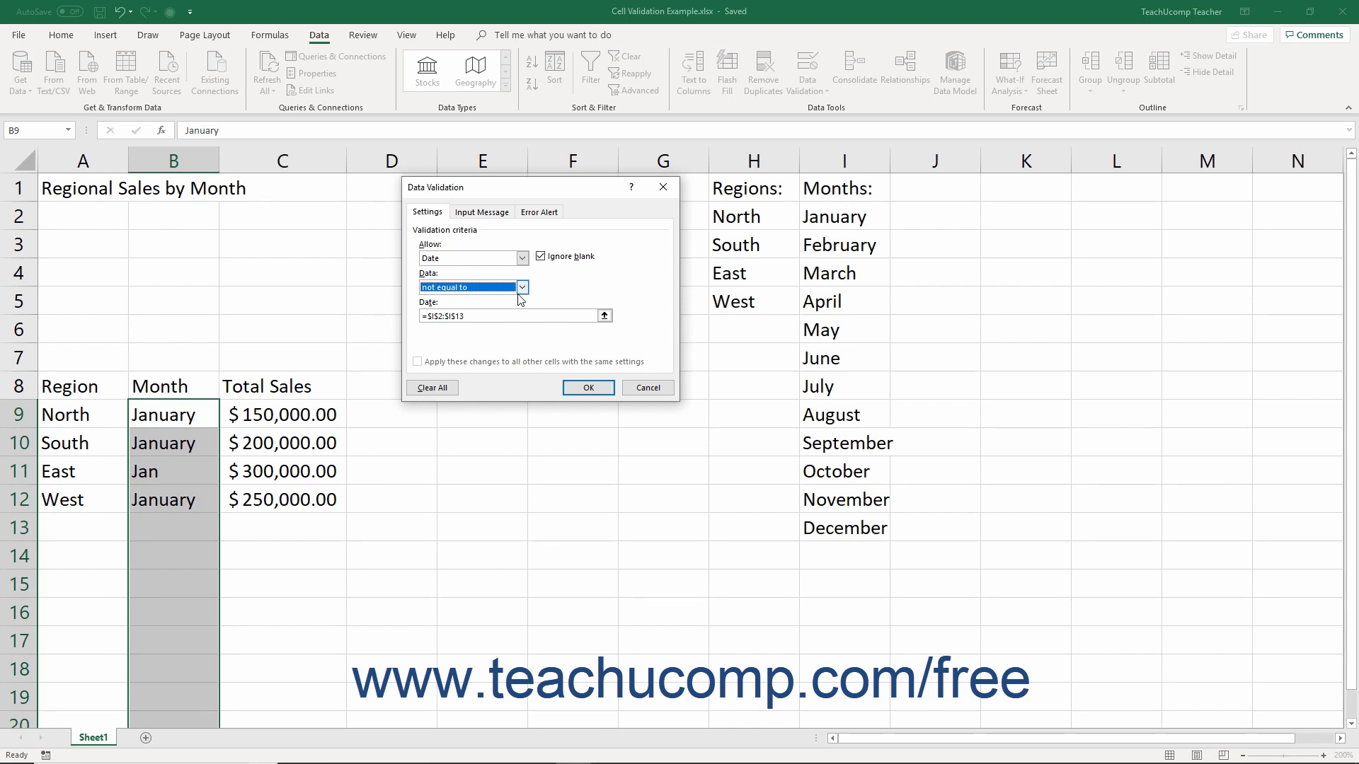
# Try a Text length rule with the "equal to" comparison and with "not between"
pyautogui.click(522, 258)
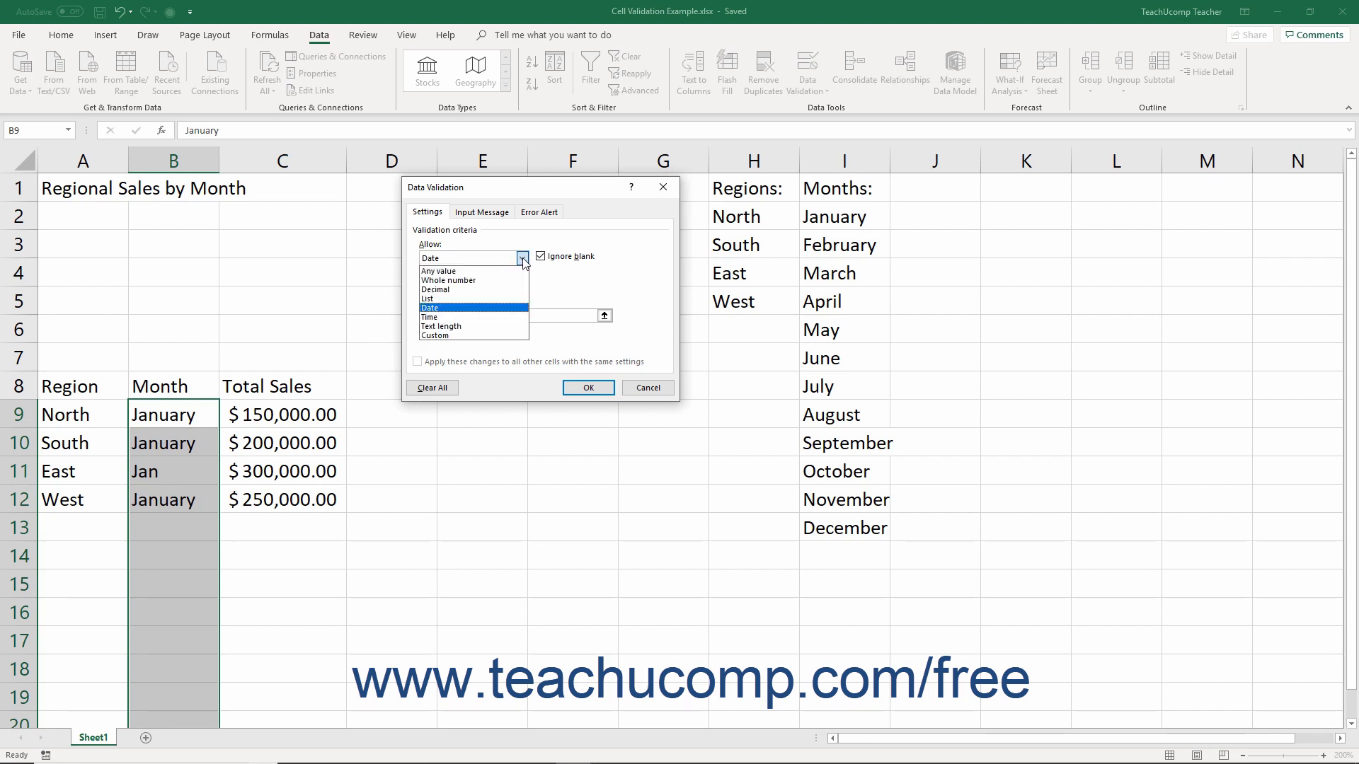
pyautogui.click(494, 327)
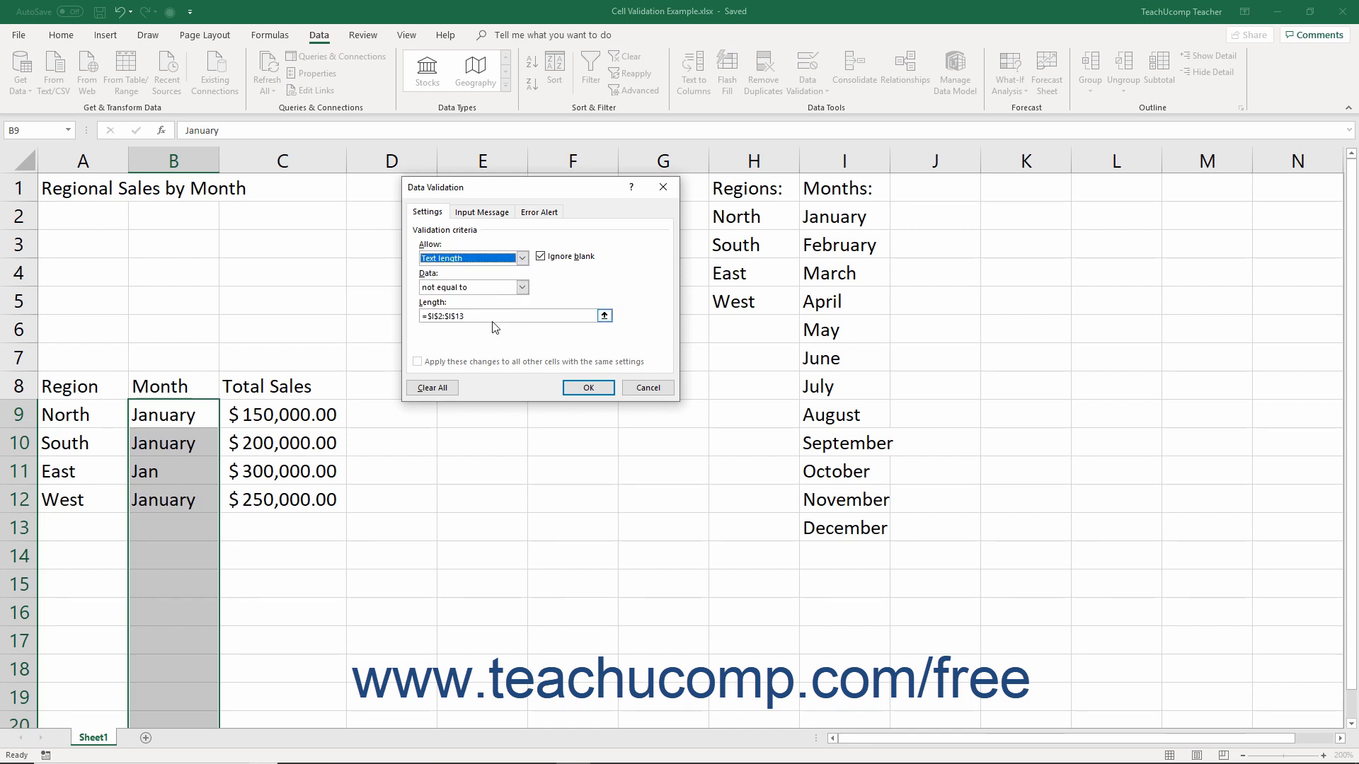
pyautogui.click(522, 287)
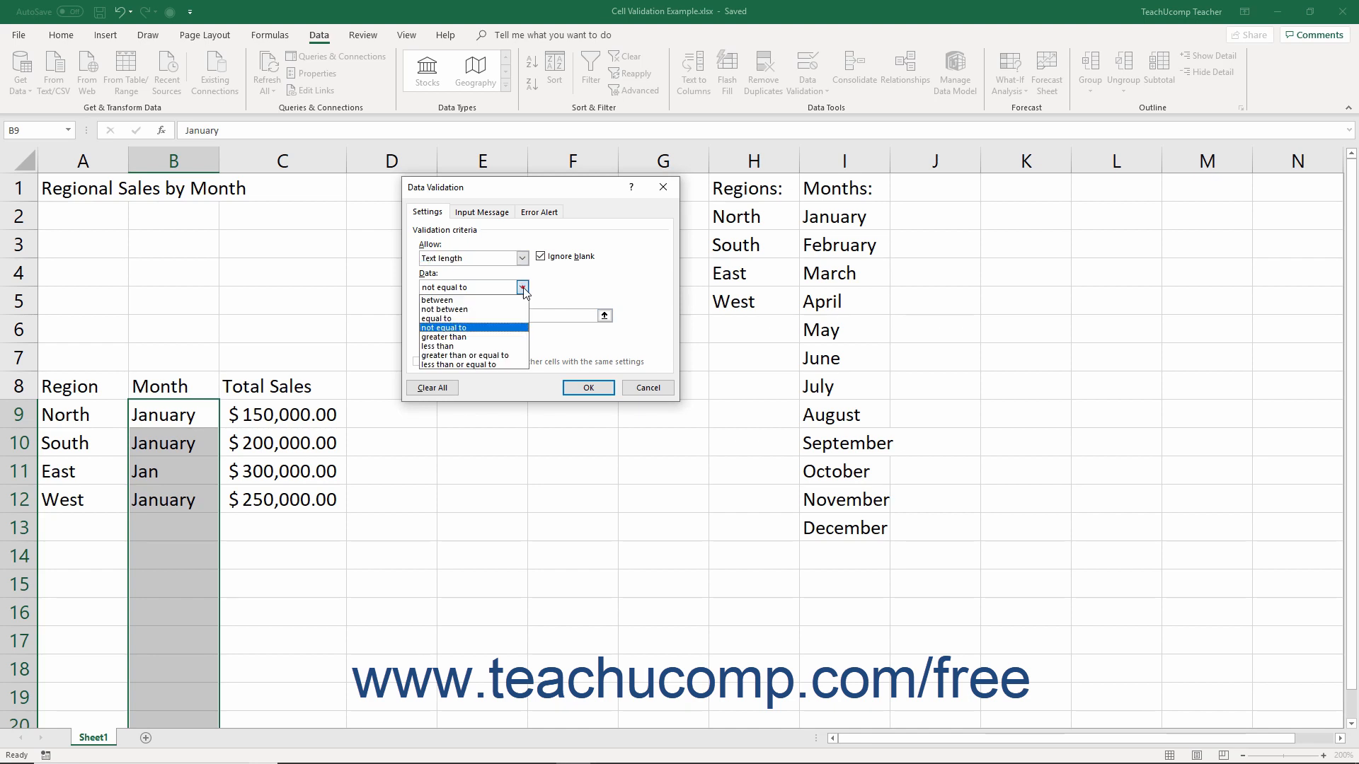
pyautogui.click(504, 320)
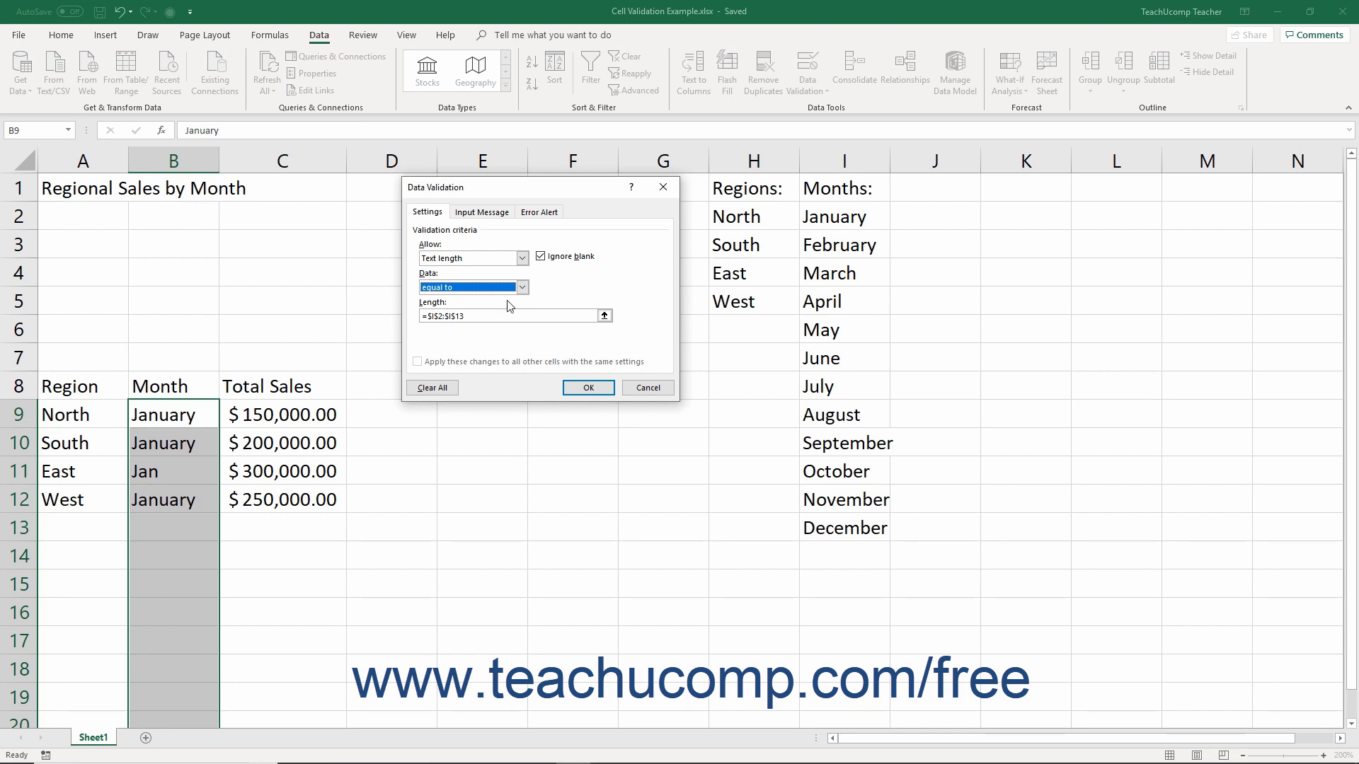
pyautogui.click(522, 288)
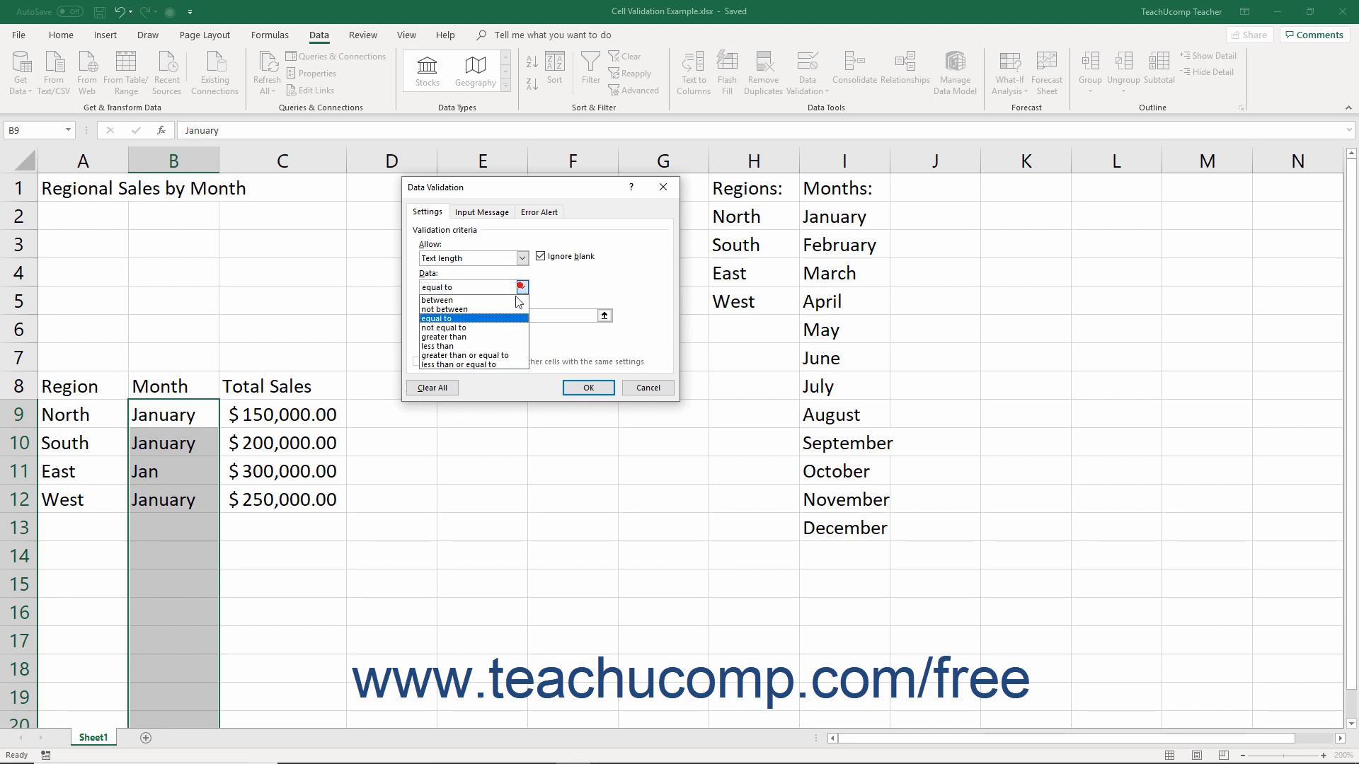
pyautogui.click(510, 305)
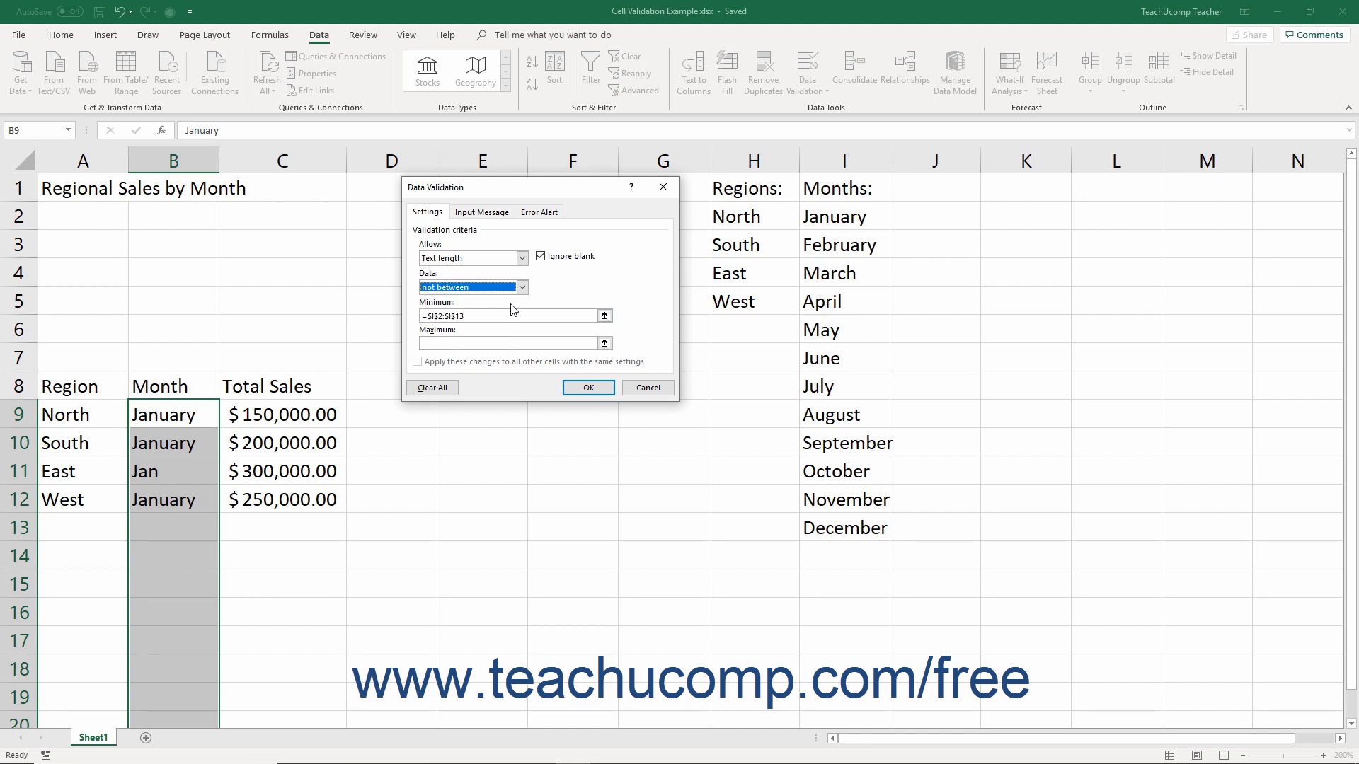
# Try the Custom formula validation type and switch the allowed values back to List
pyautogui.click(522, 259)
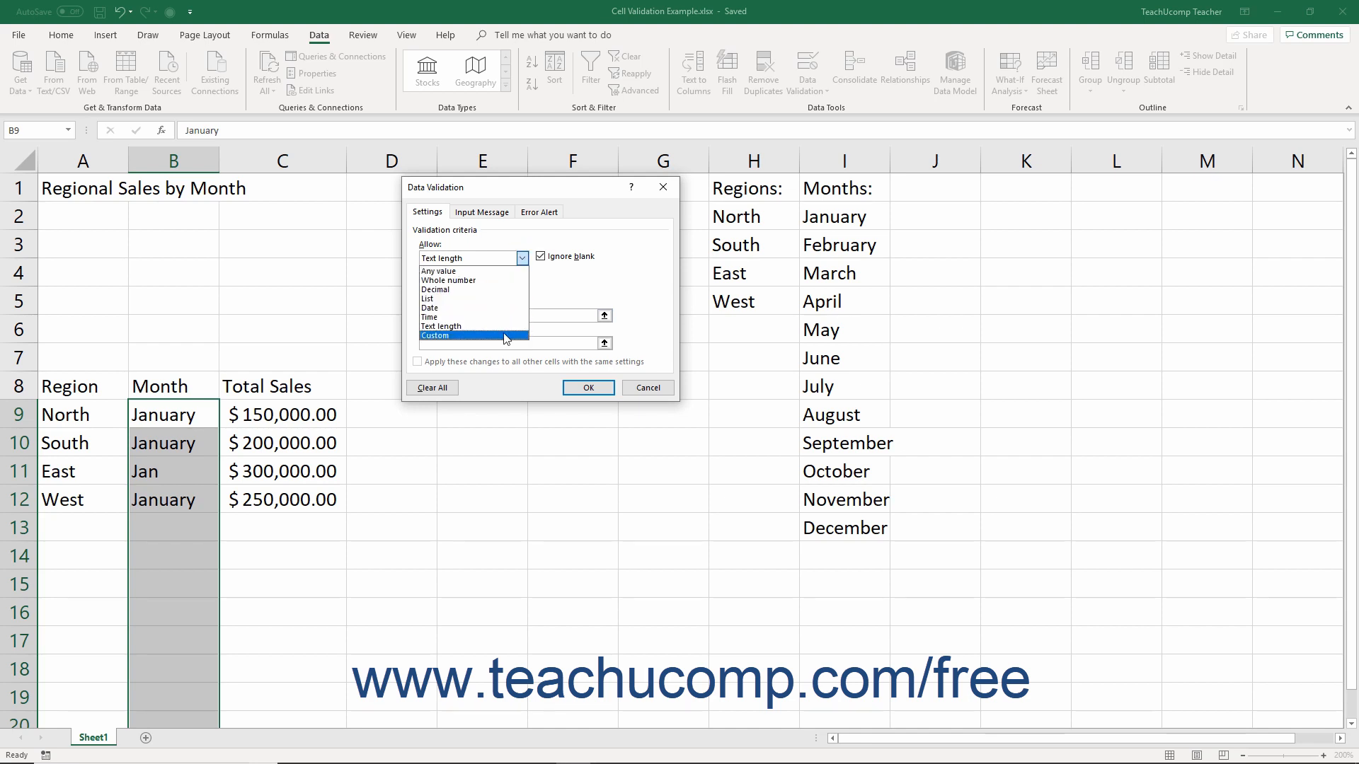
pyautogui.click(506, 335)
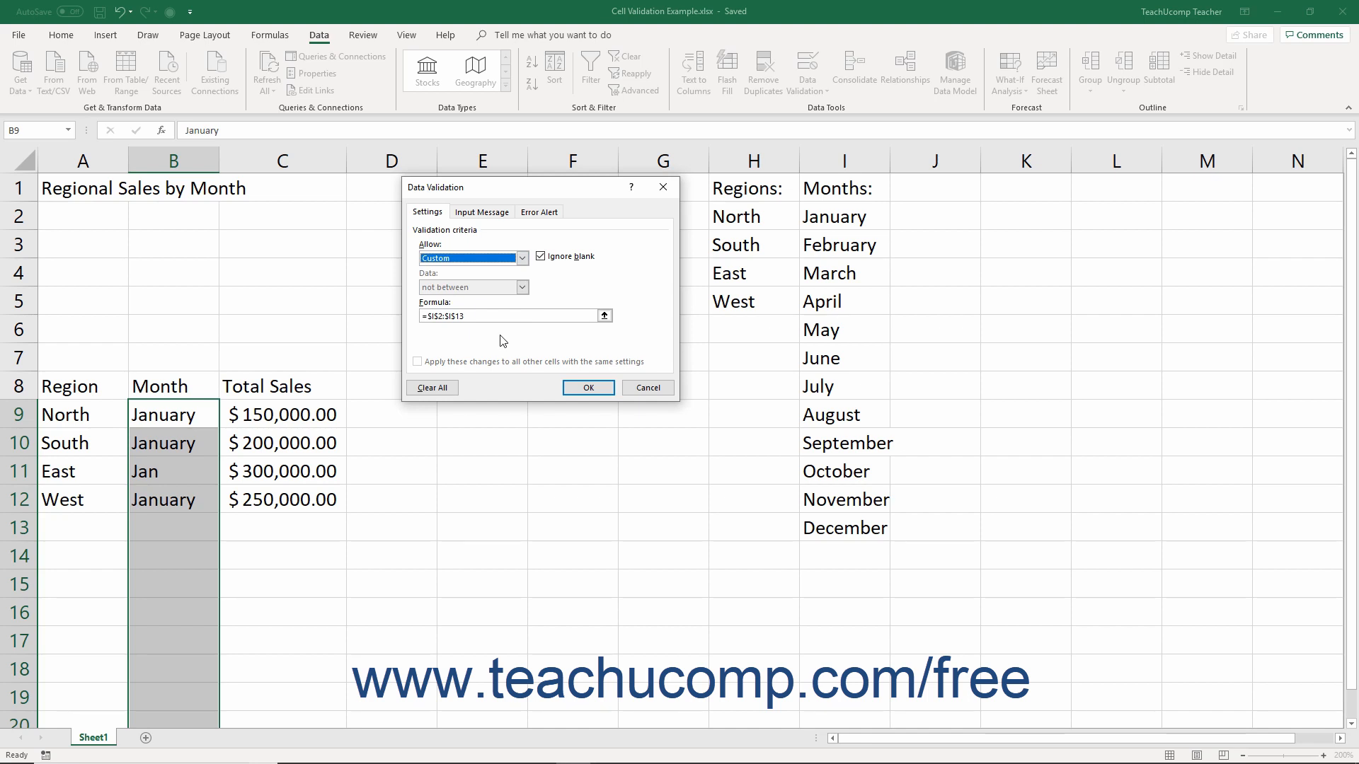
pyautogui.click(496, 316)
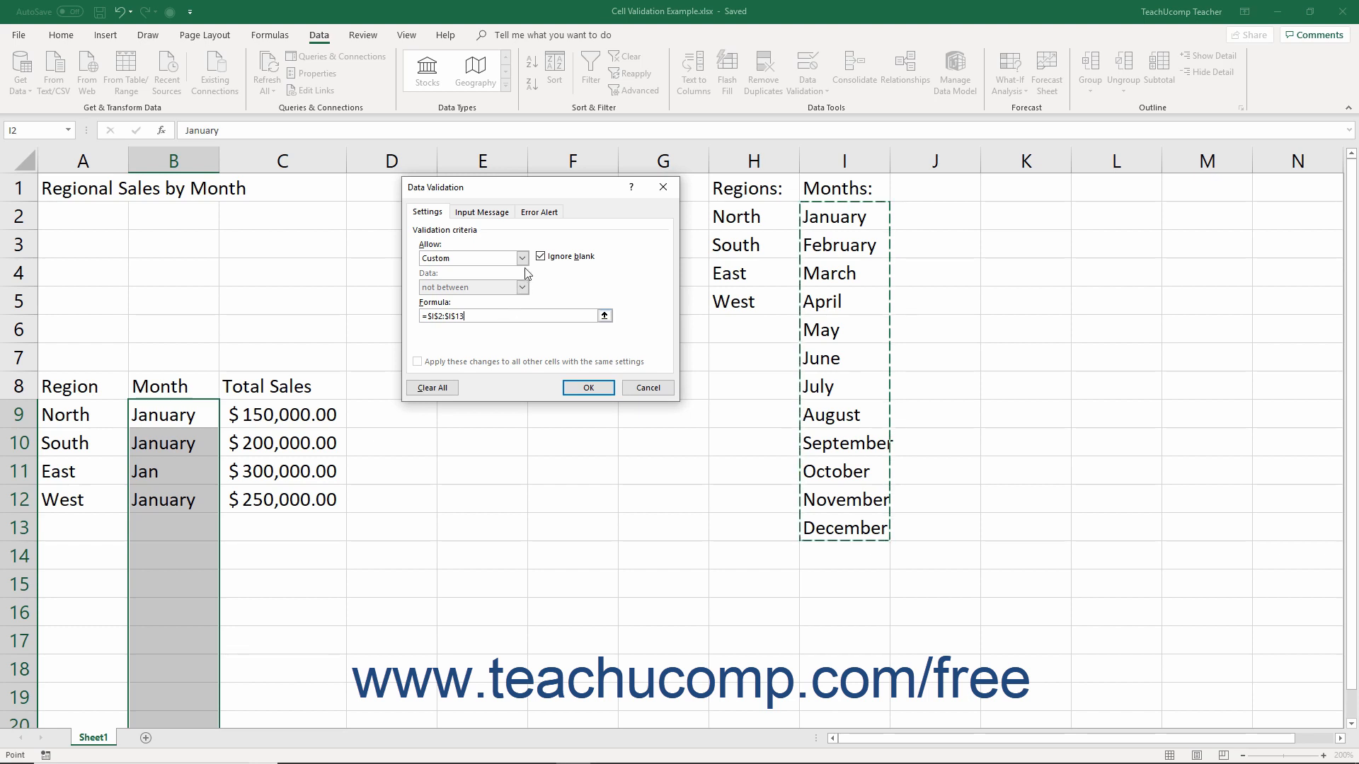
pyautogui.click(522, 258)
pyautogui.click(491, 303)
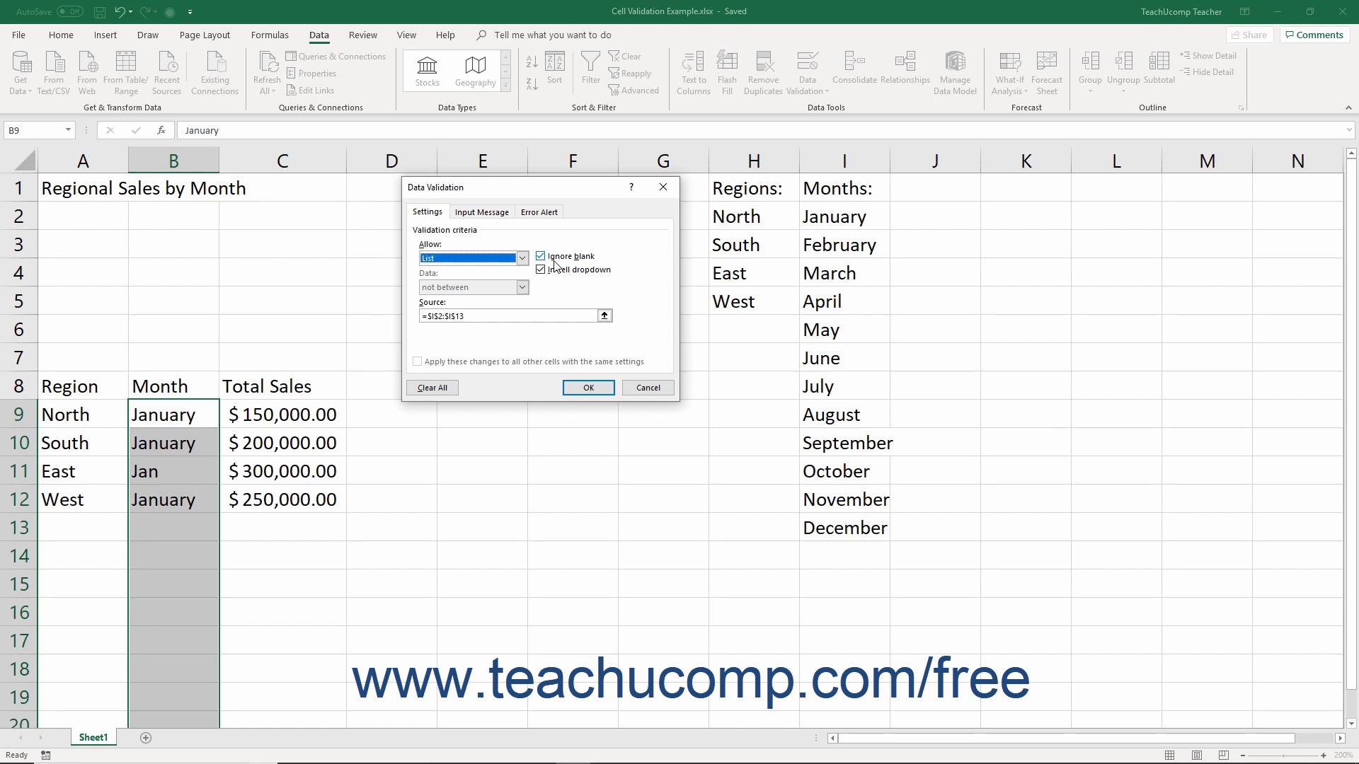
# Add an input message titled "Information:" with the text "Please select a month from the drop-down."
pyautogui.click(493, 212)
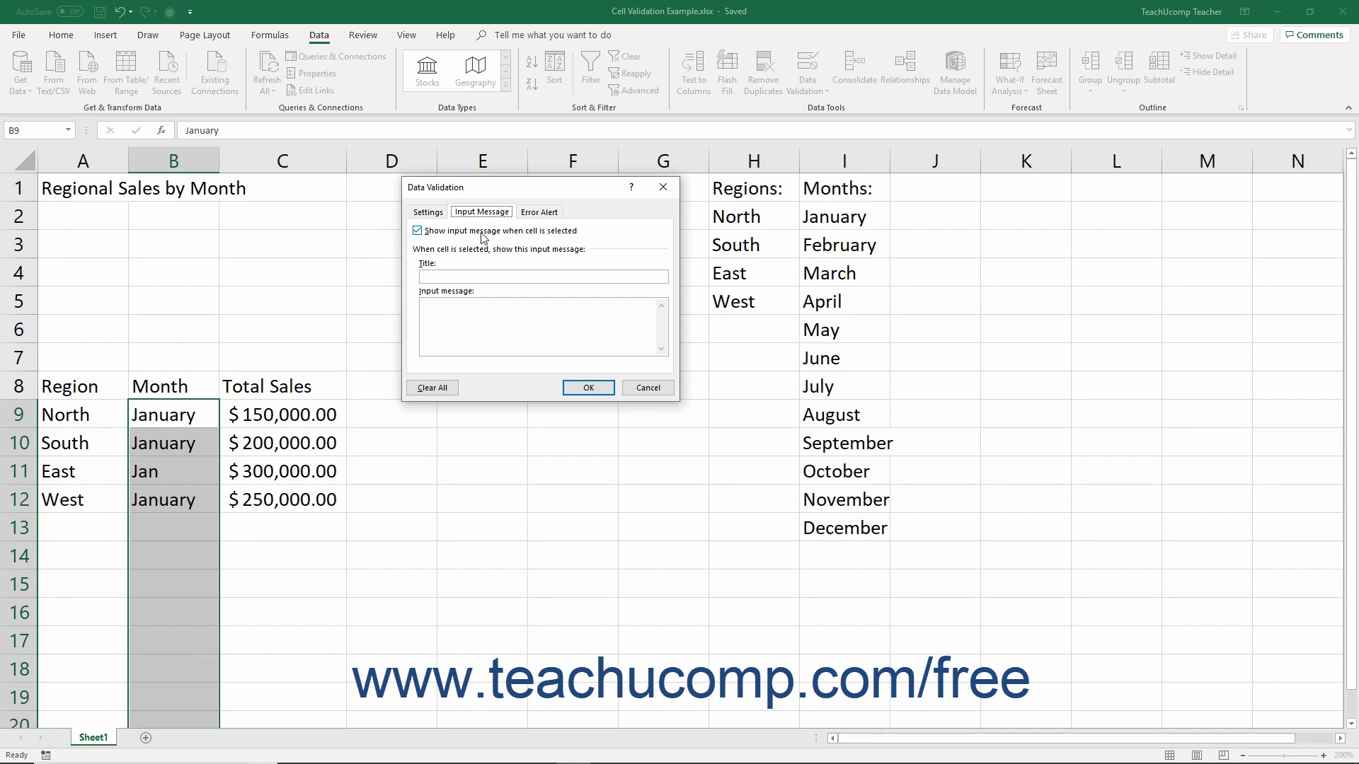
pyautogui.click(474, 278)
pyautogui.write('Information:')
pyautogui.click(470, 309)
pyautogui.write('Please select a month from the drop-down.')
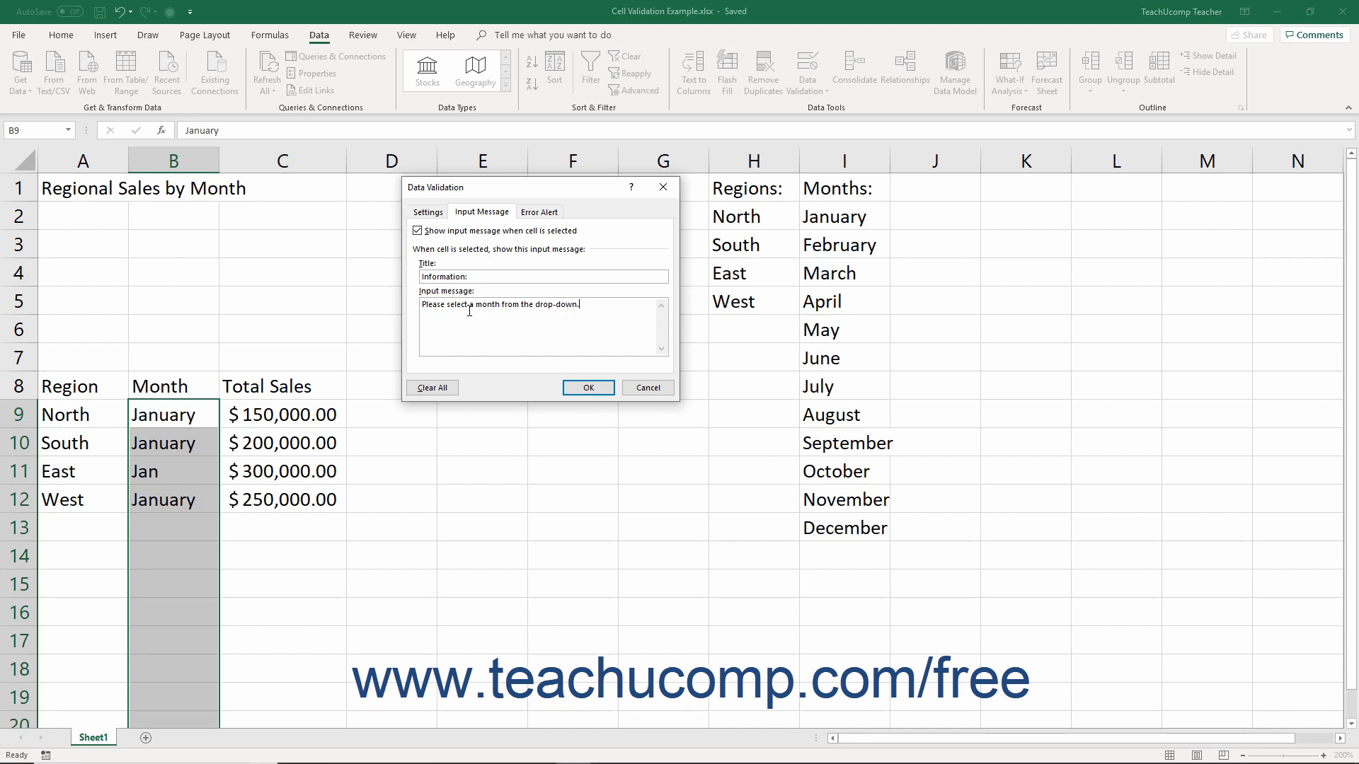
# Set a Stop error alert titled "ERROR!" with the message "Please select a choice from the drop-down menu!" and apply the validation
pyautogui.click(533, 216)
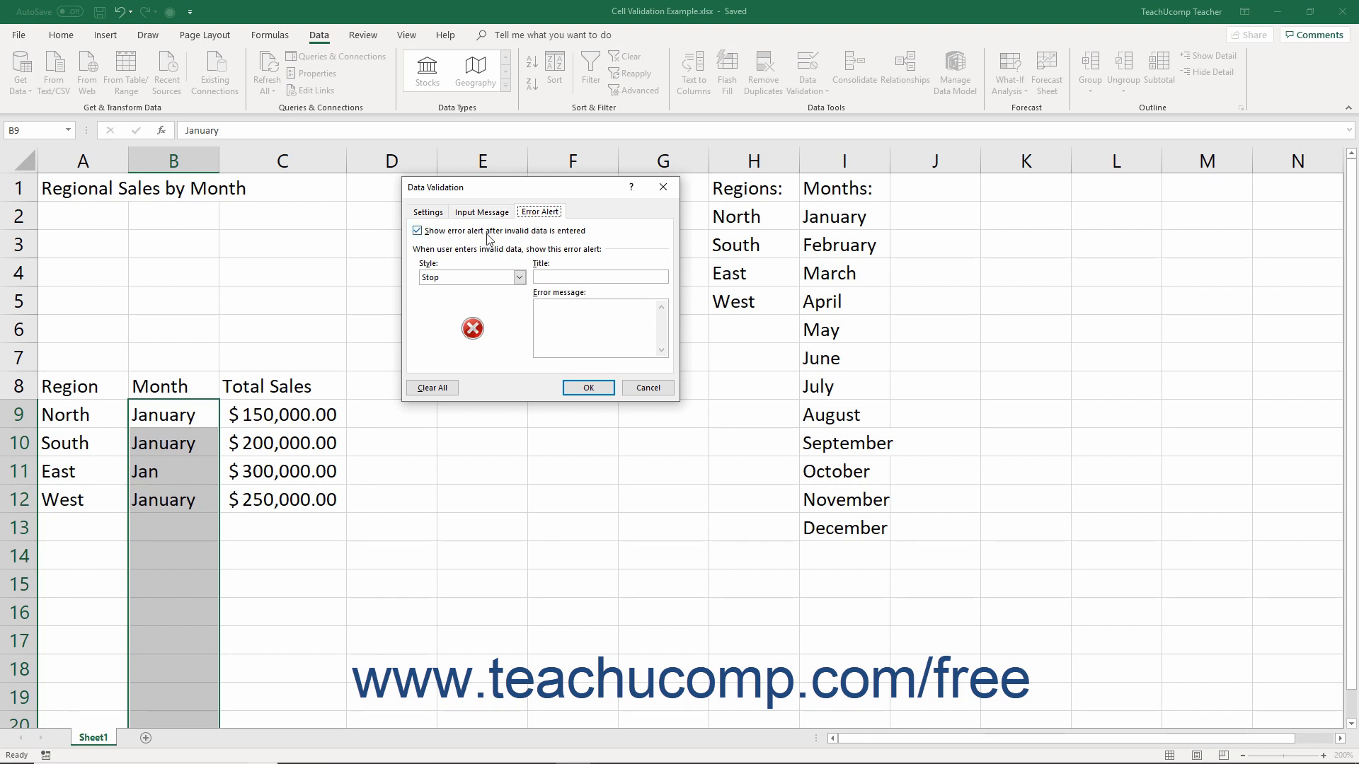
pyautogui.click(519, 278)
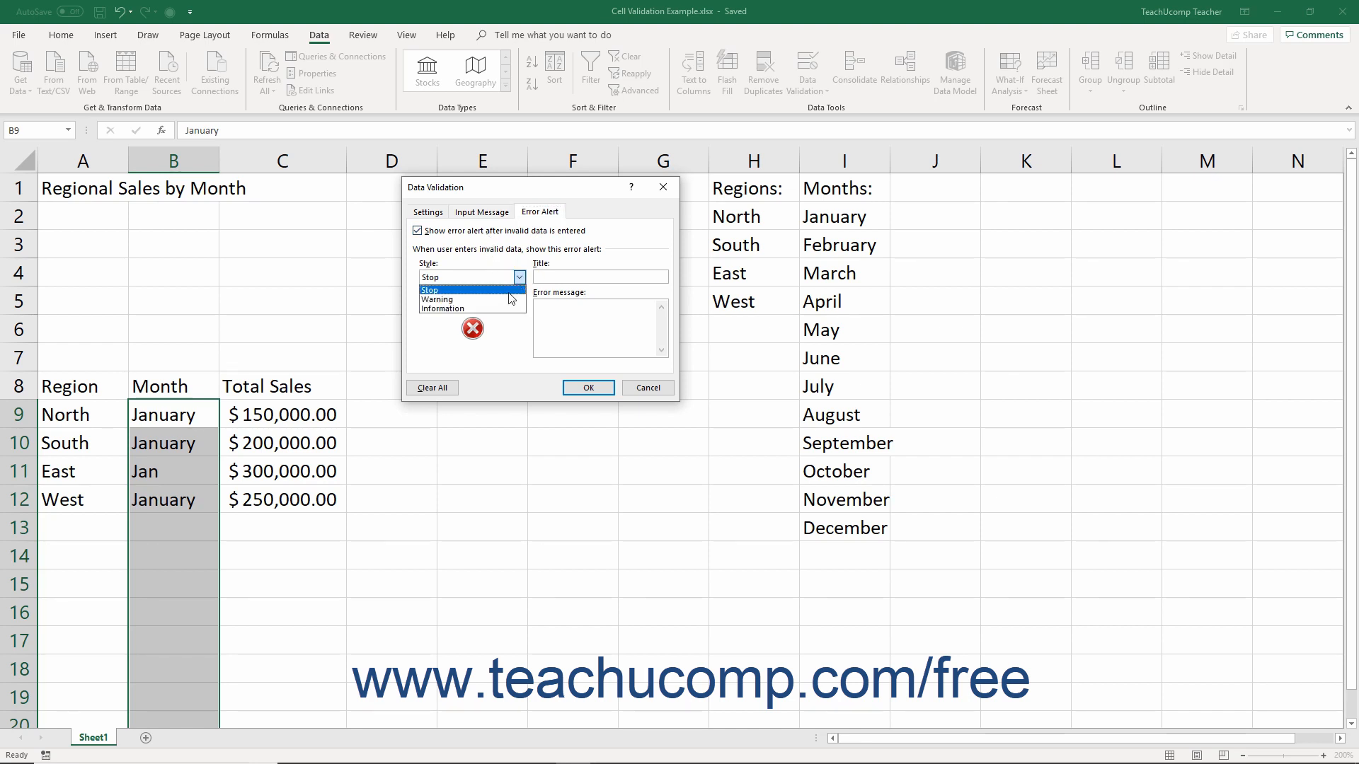
pyautogui.click(509, 293)
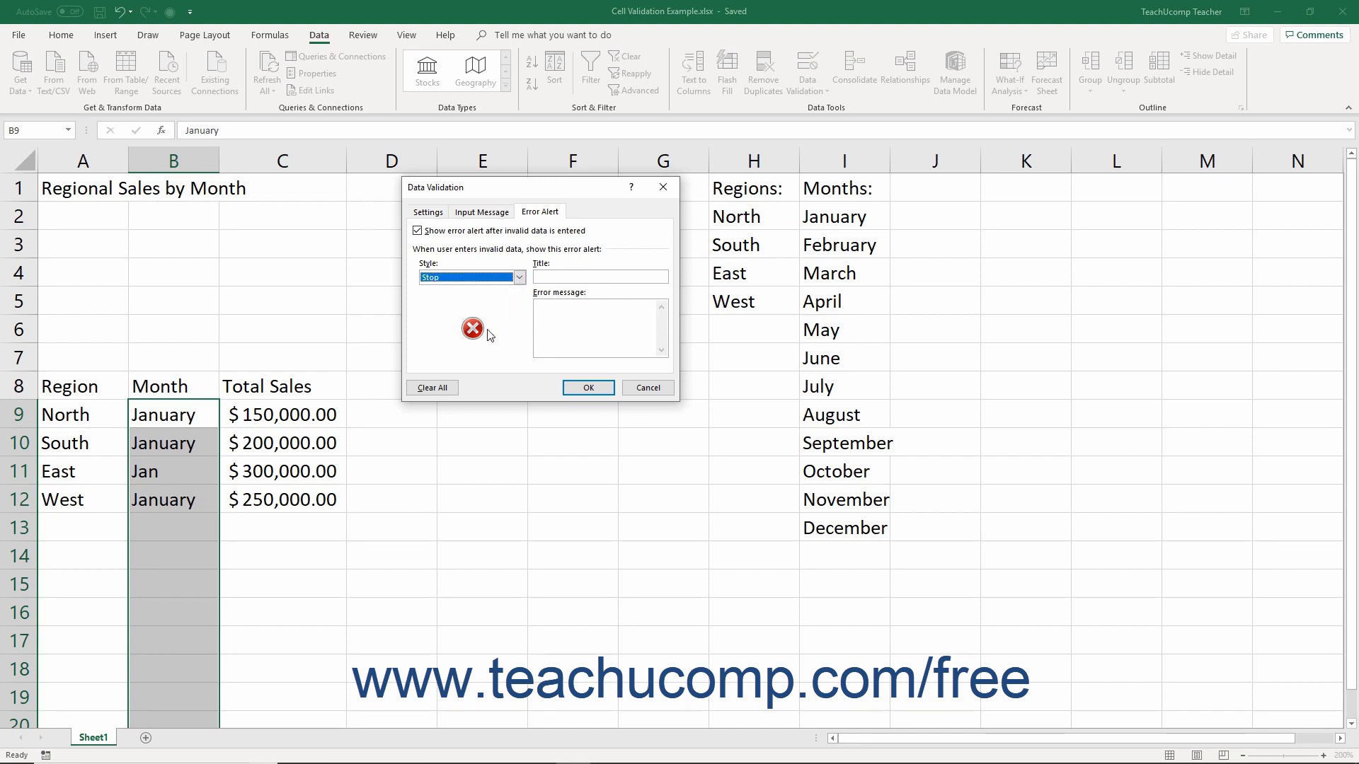
pyautogui.click(567, 277)
pyautogui.write('ERROR!')
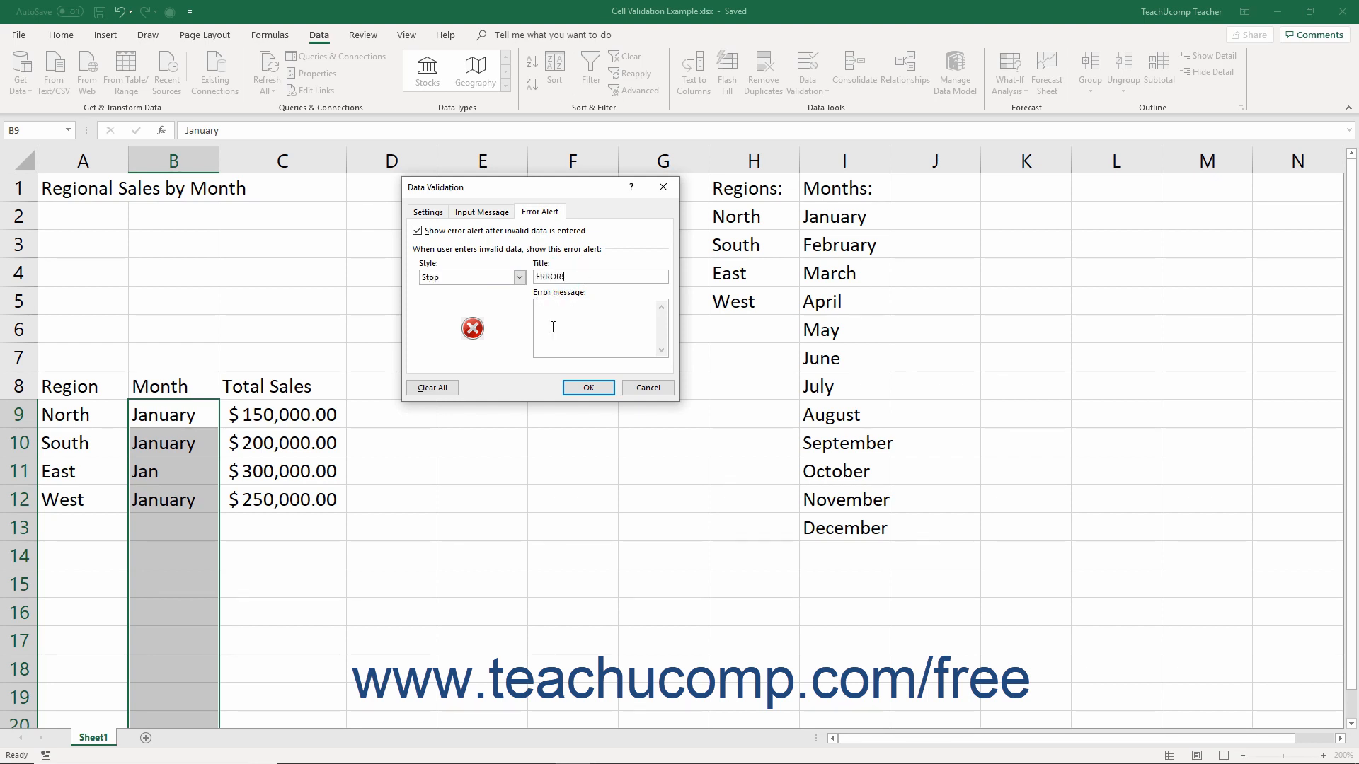
pyautogui.click(552, 325)
pyautogui.write('Pl')
pyautogui.write('ease select a choice from the drop-down menu!')
pyautogui.click(586, 388)
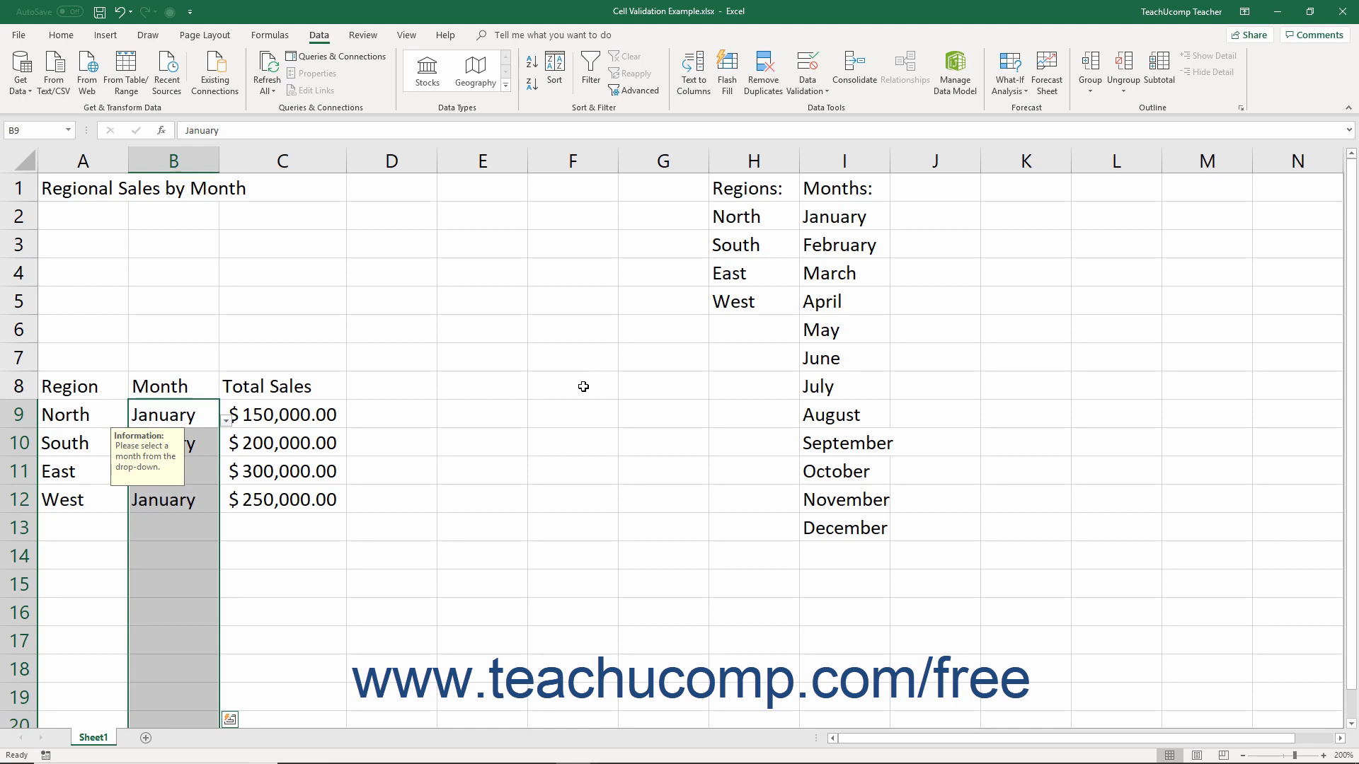
# Circle the invalid data on the worksheet and clear the validation circles again
pyautogui.click(817, 86)
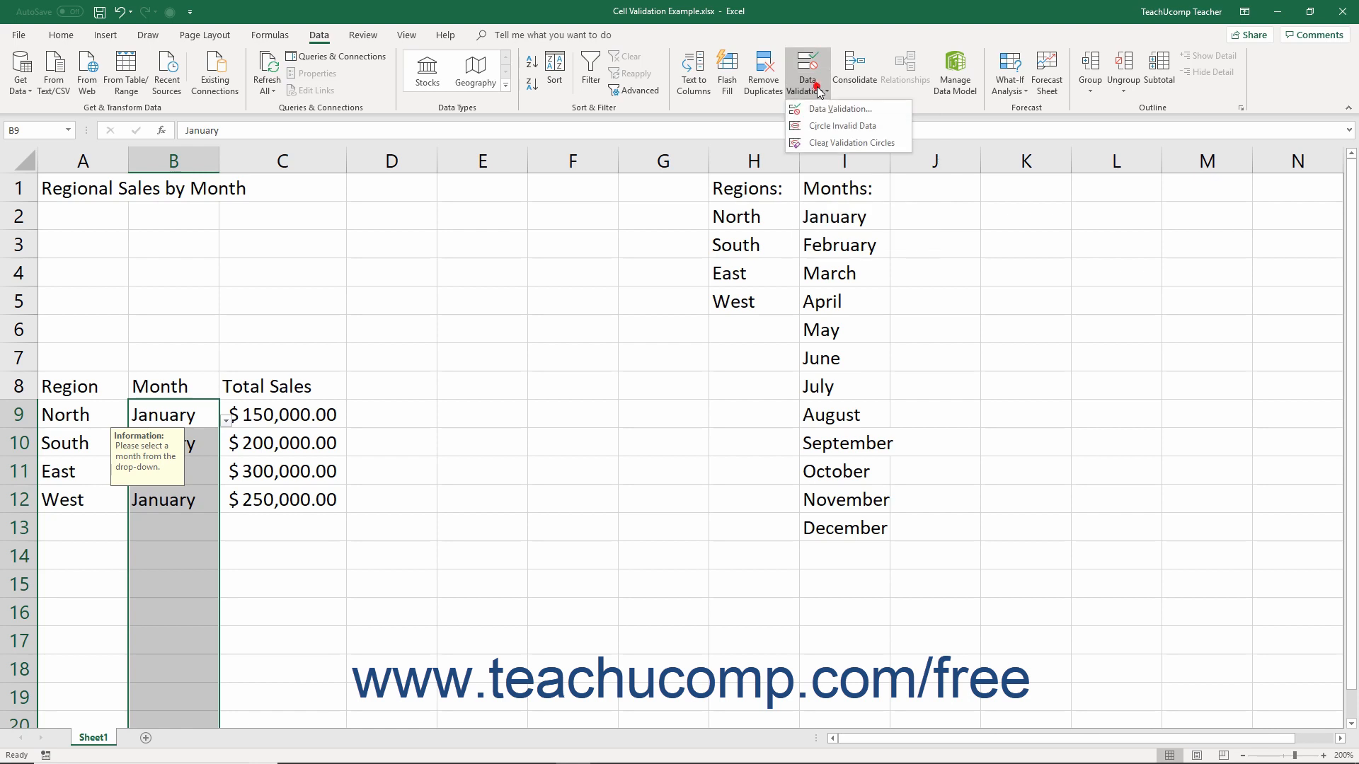
pyautogui.click(818, 133)
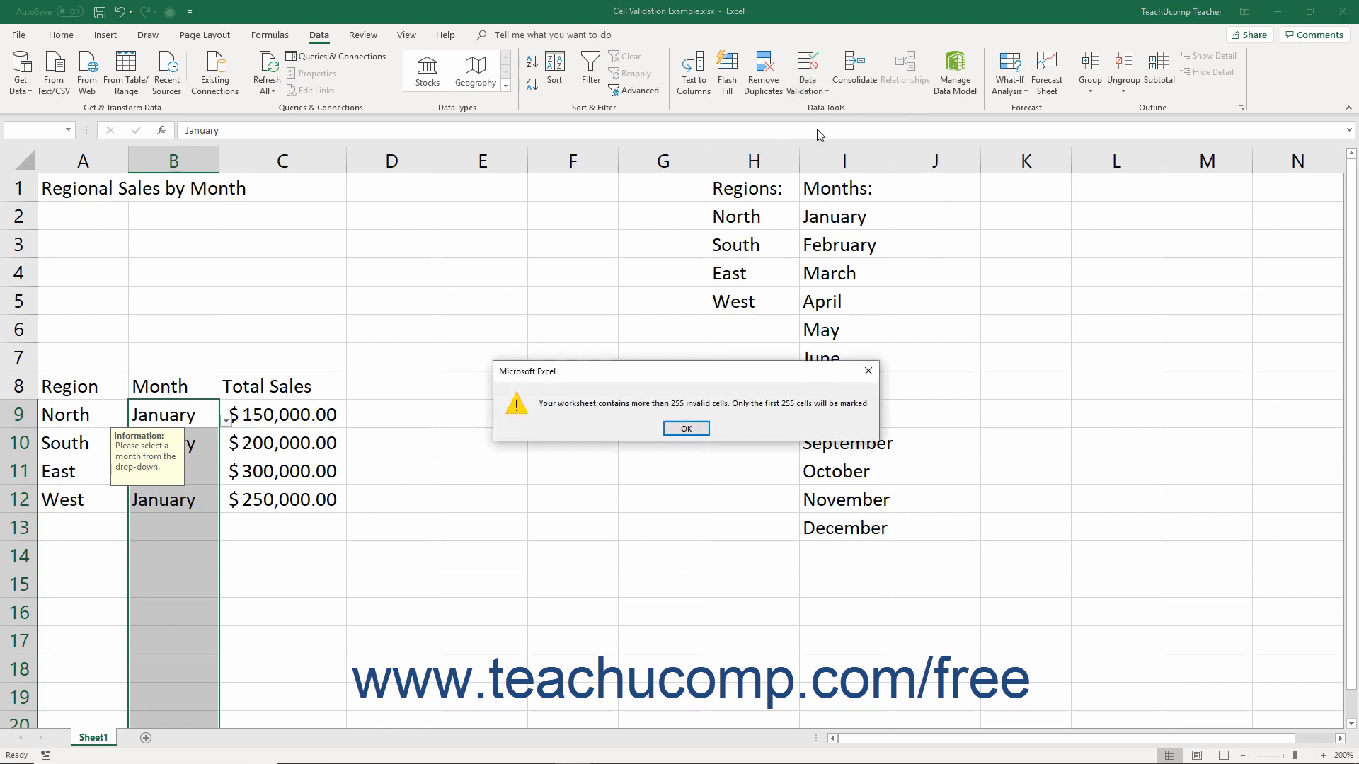
pyautogui.click(686, 429)
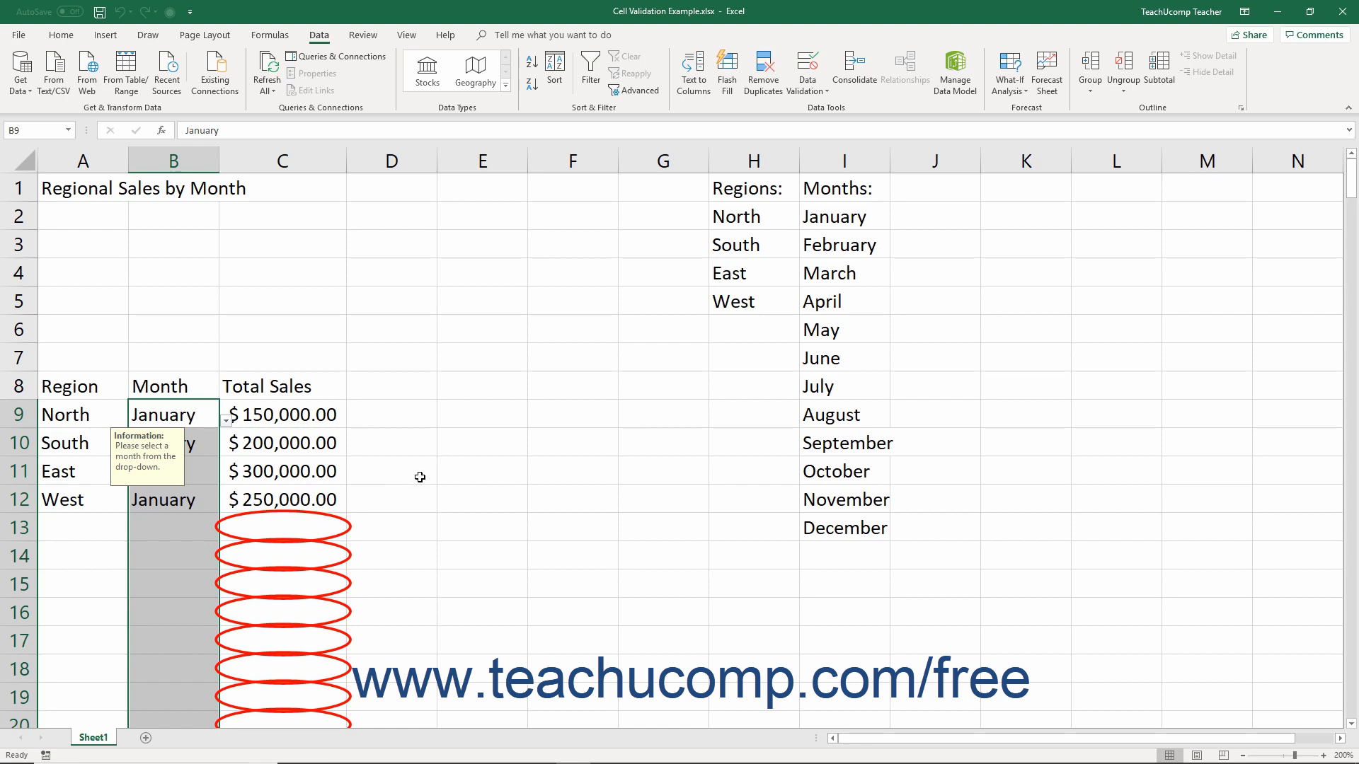
pyautogui.click(795, 89)
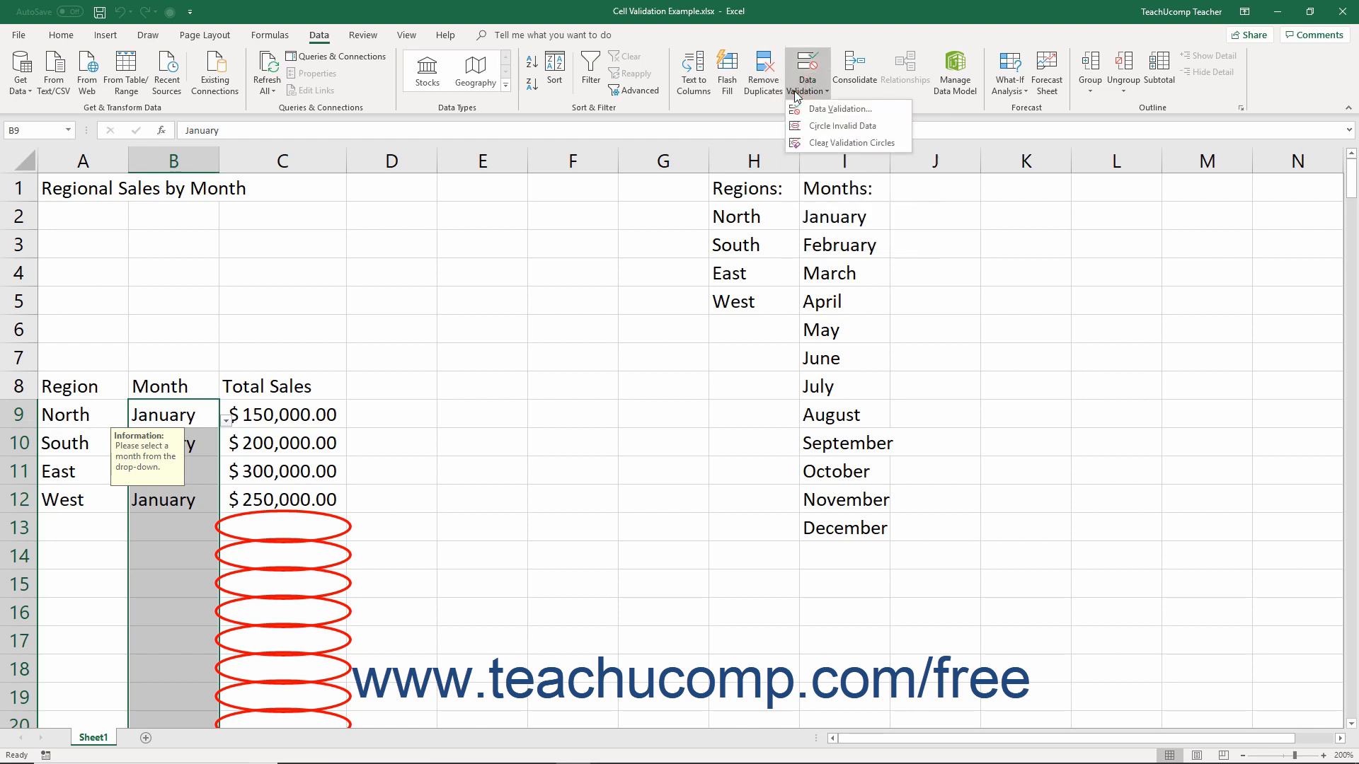
pyautogui.click(797, 145)
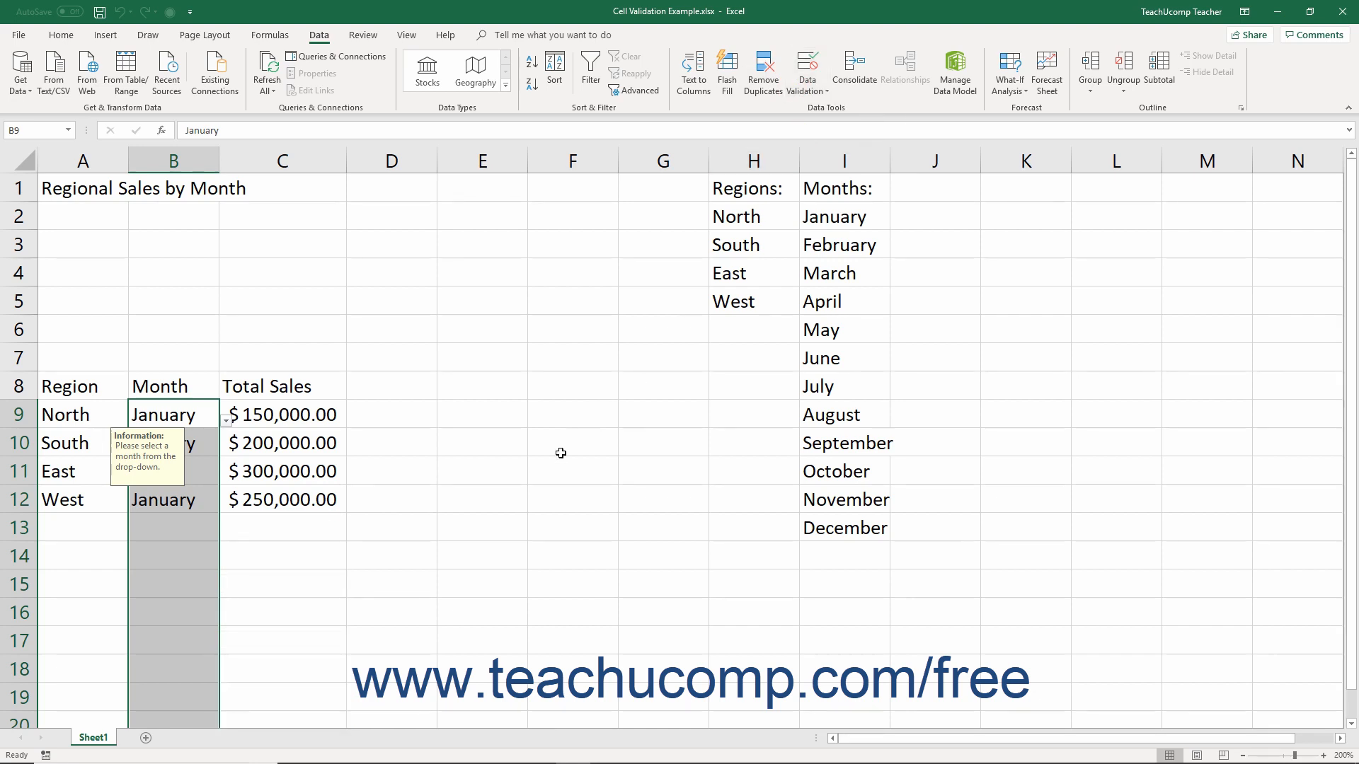
# Add a record in row 13 with the region North, the month February and total sales of 500000
pyautogui.click(176, 525)
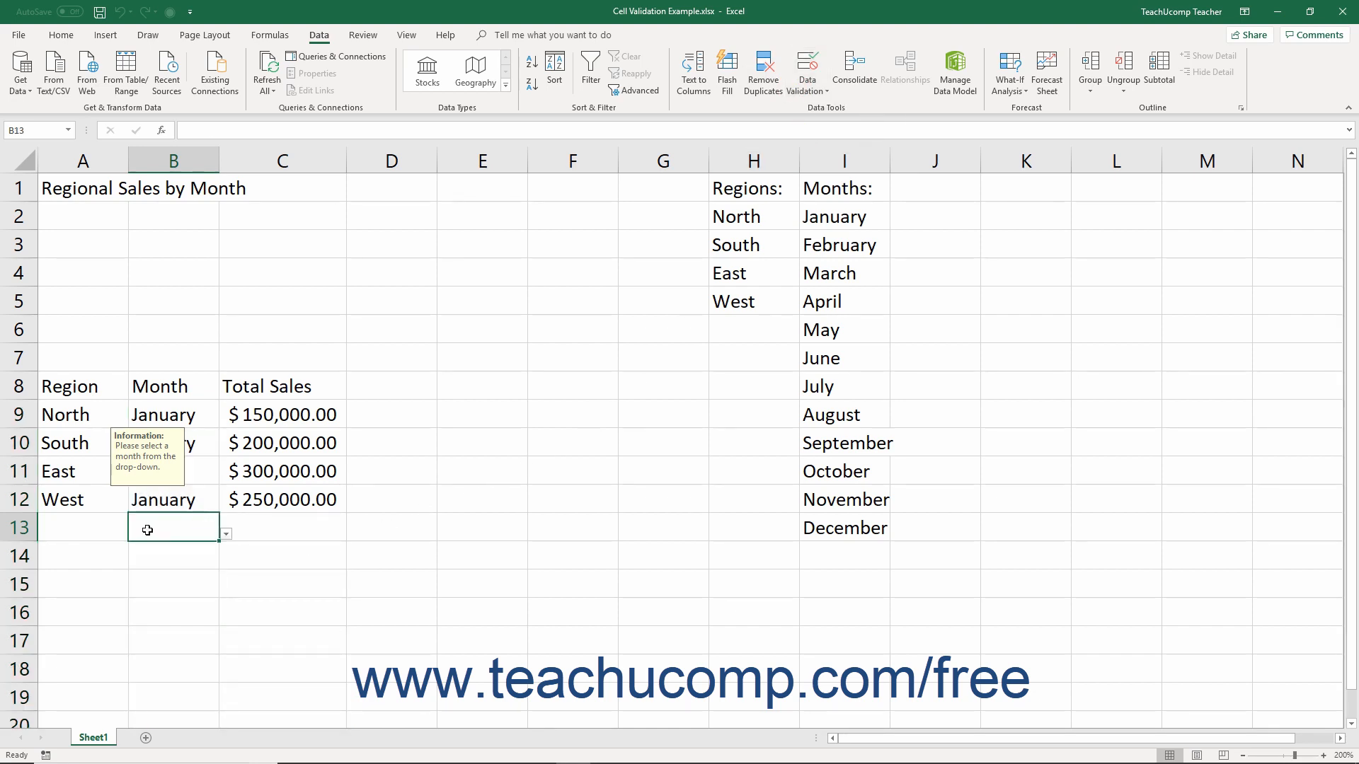
pyautogui.click(110, 523)
pyautogui.click(135, 535)
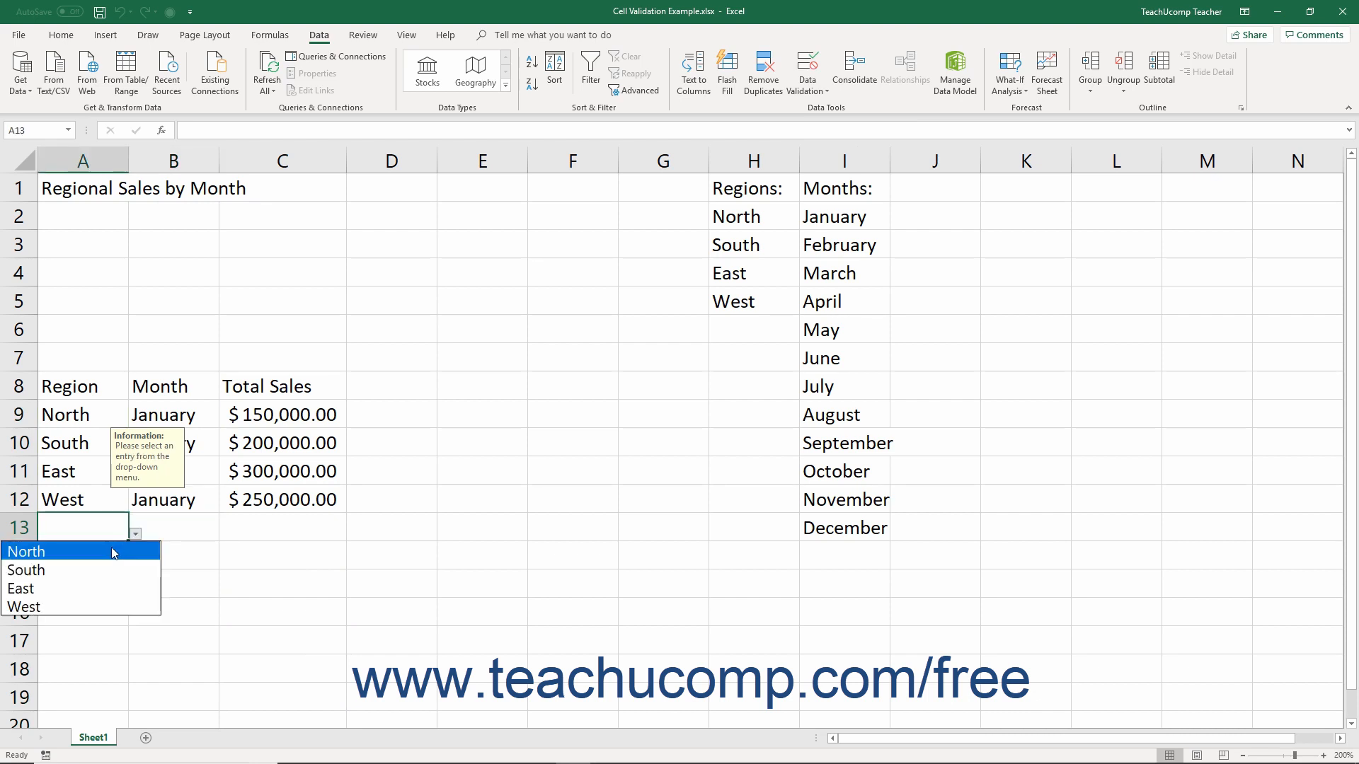
pyautogui.click(110, 555)
pyautogui.click(172, 522)
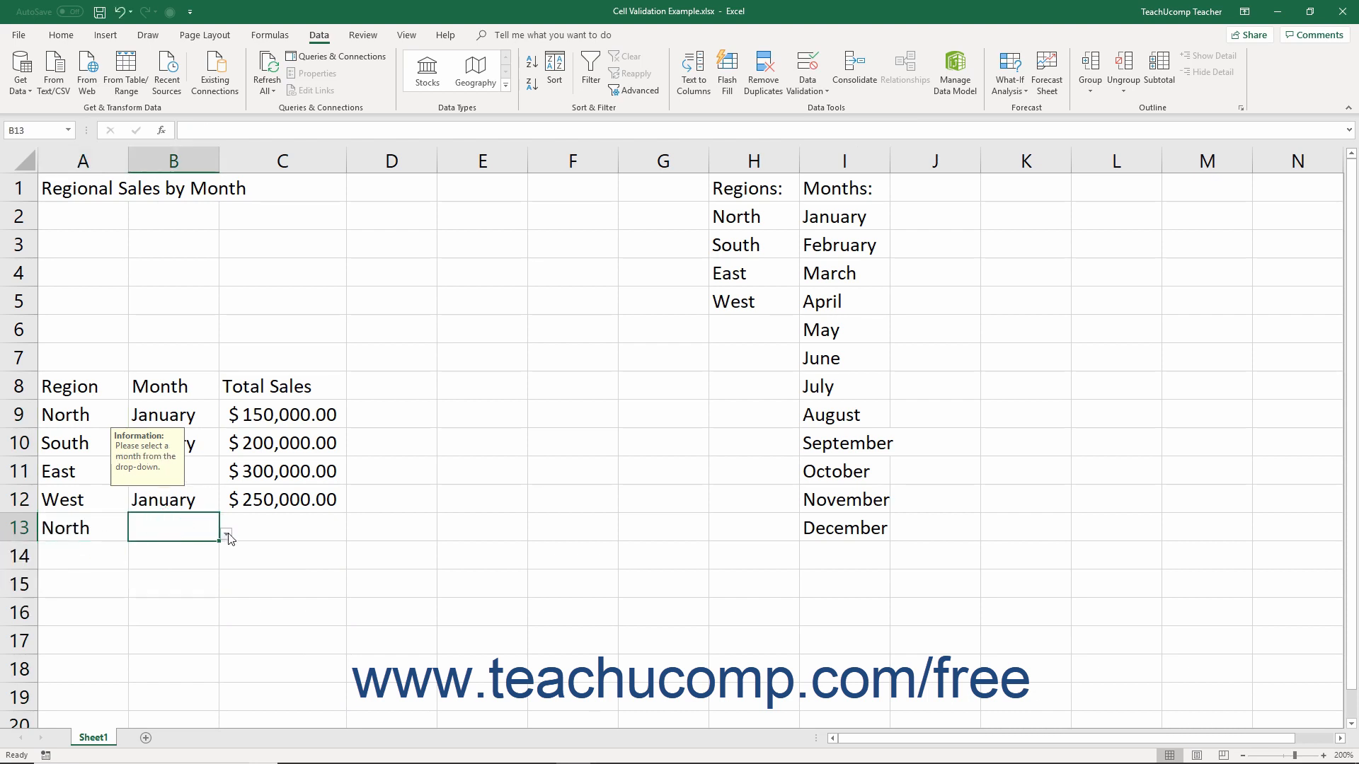
pyautogui.click(226, 533)
pyautogui.click(164, 570)
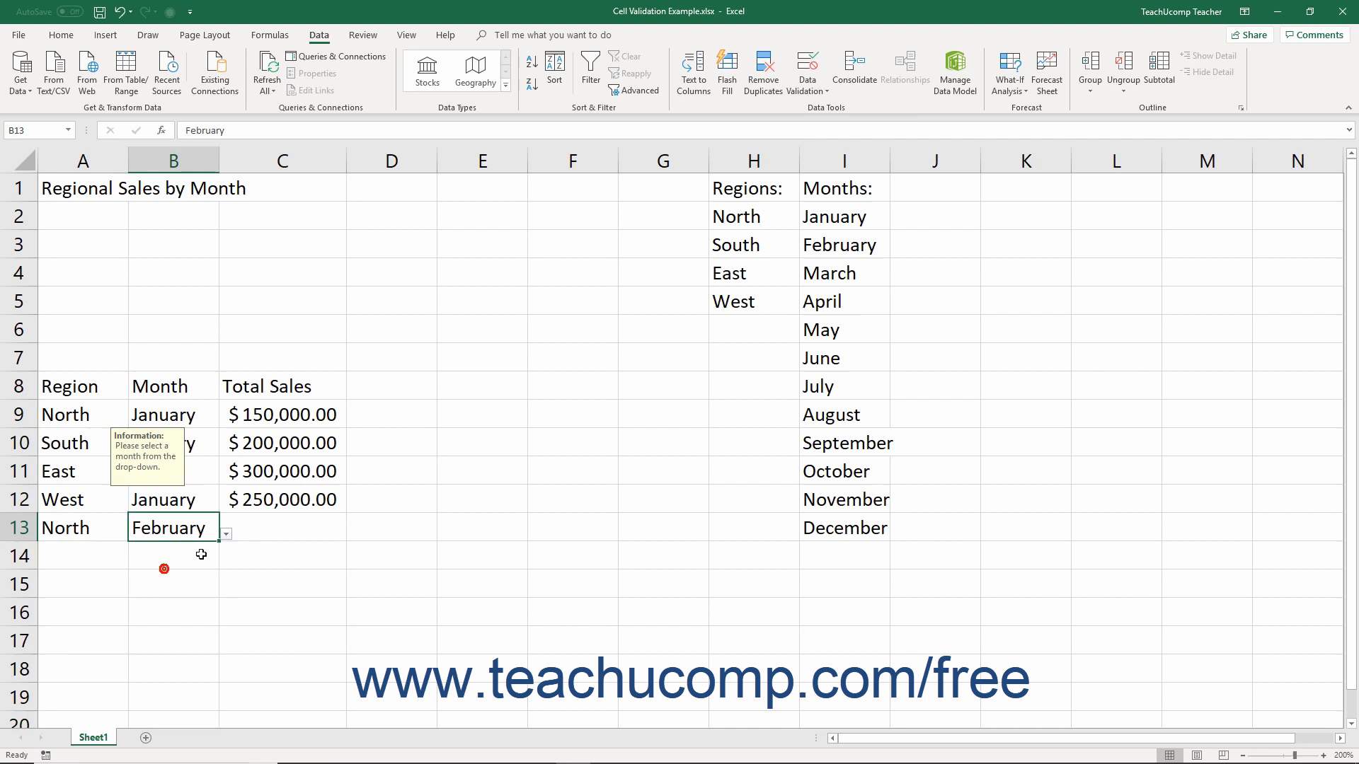
pyautogui.click(270, 531)
pyautogui.write('500000')
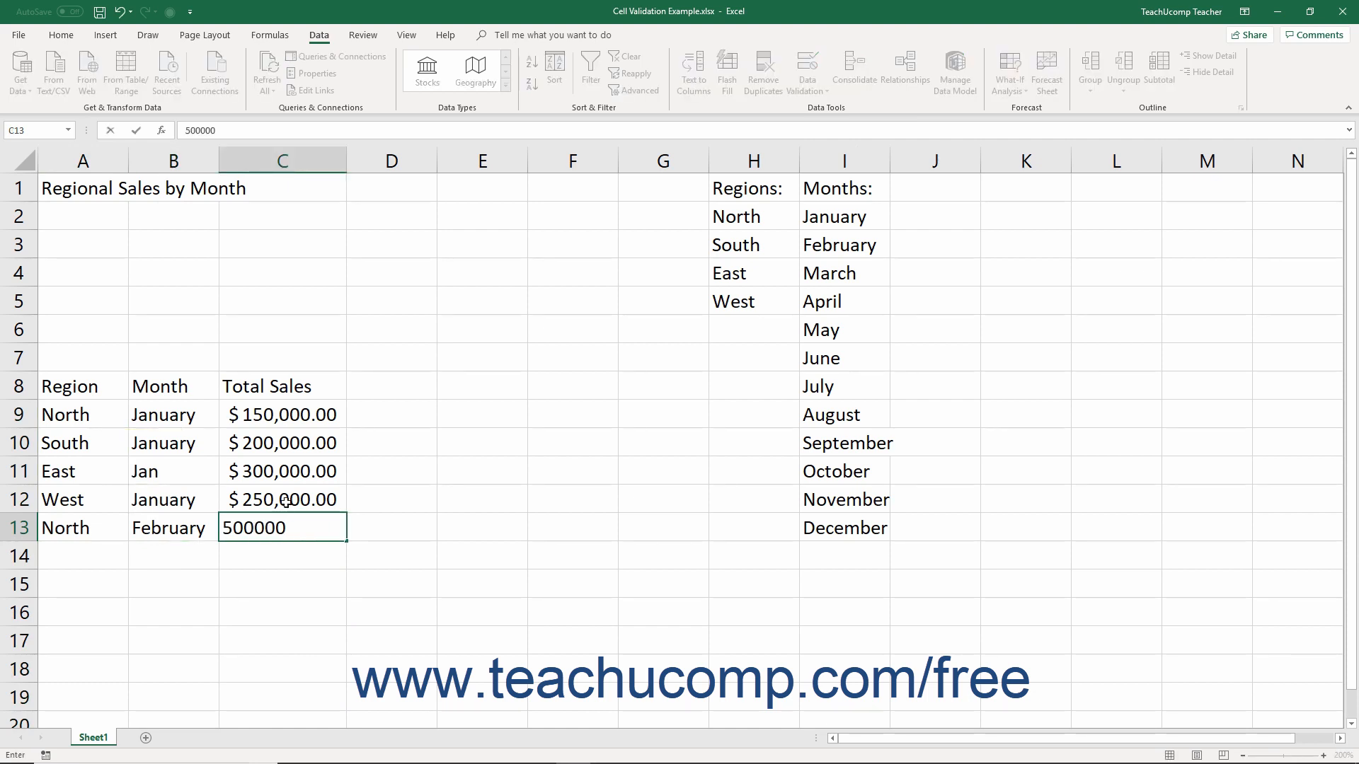
pyautogui.click(286, 502)
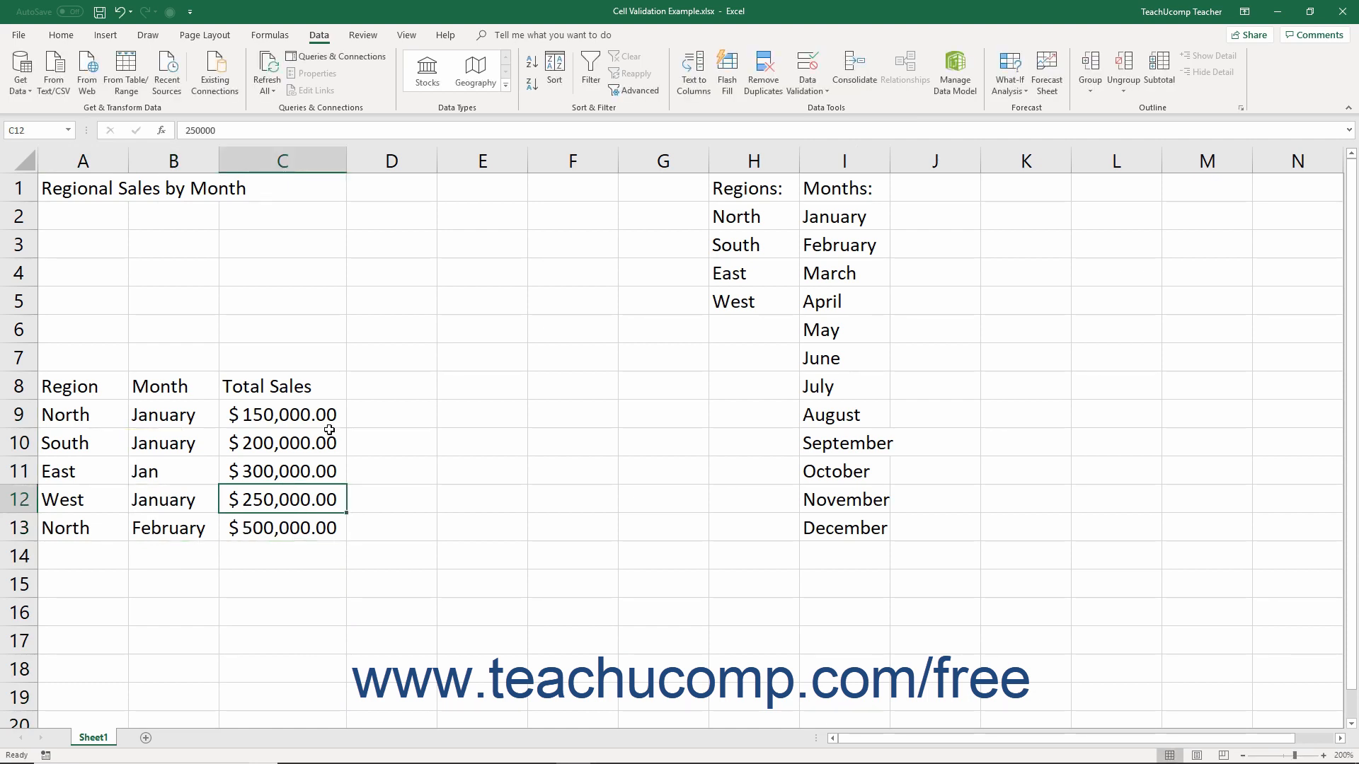
# Set the Total Sales validation from C9 to the column's end to ignore blanks, and apply the changes to all other cells with the same settings
pyautogui.click(297, 418)
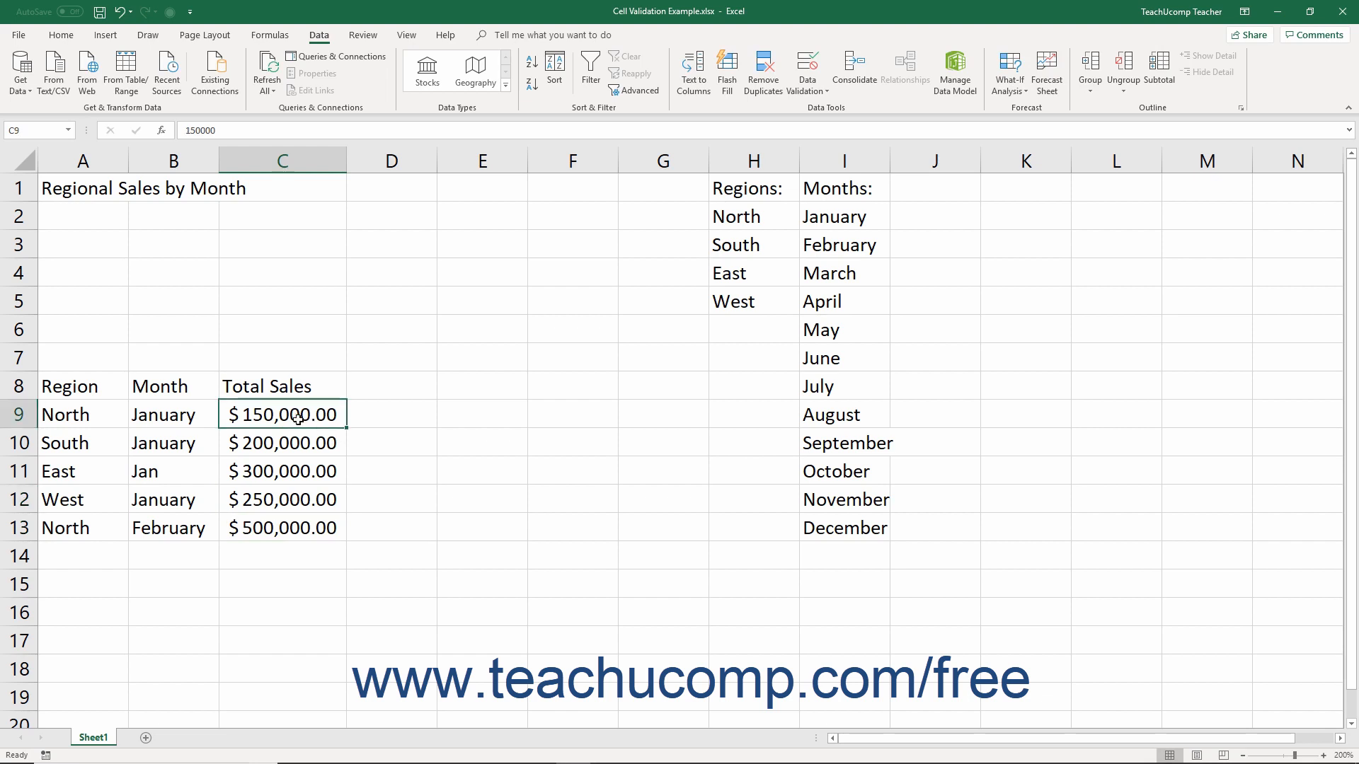
pyautogui.hotkey('ctrl', 'shift', 'Down')
pyautogui.hotkey('ctrl', 'shift', 'Down')
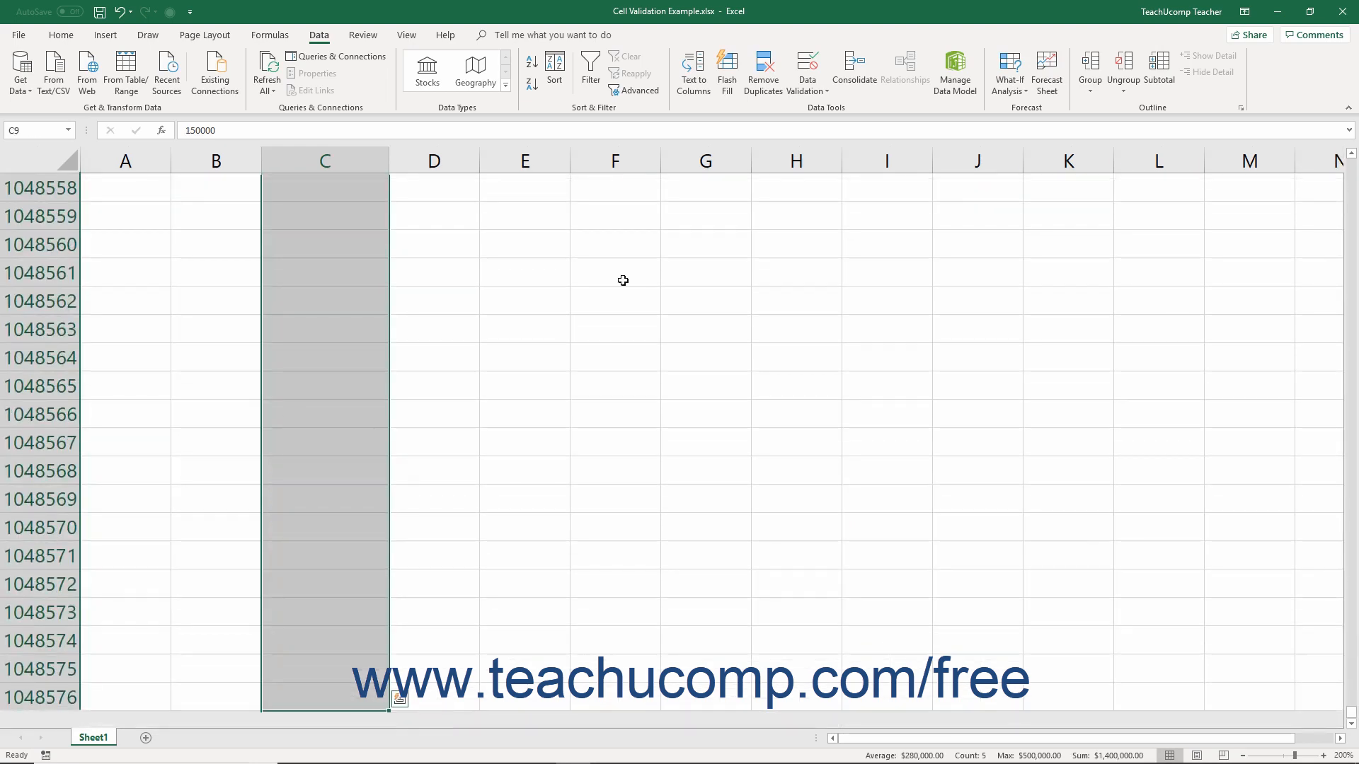
pyautogui.click(796, 74)
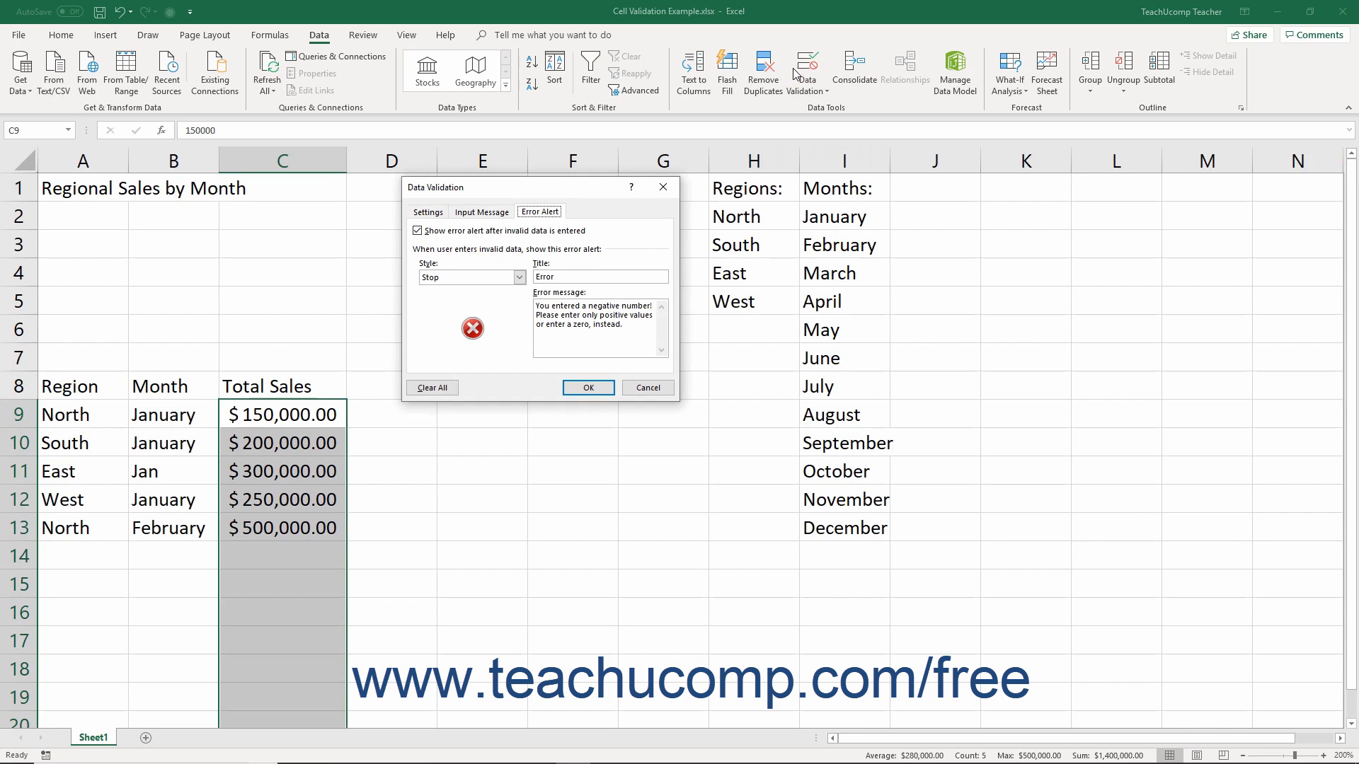
pyautogui.click(429, 213)
pyautogui.click(542, 257)
pyautogui.click(541, 257)
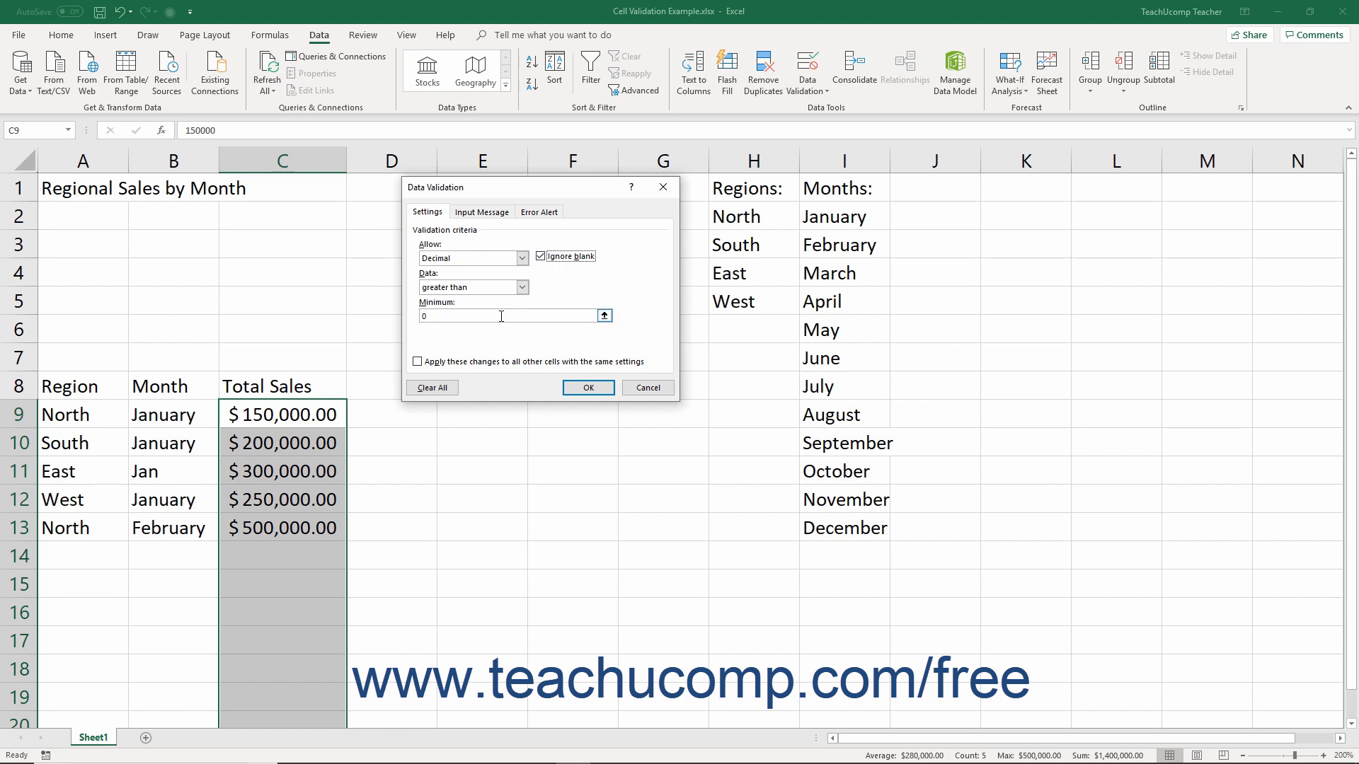
pyautogui.click(476, 363)
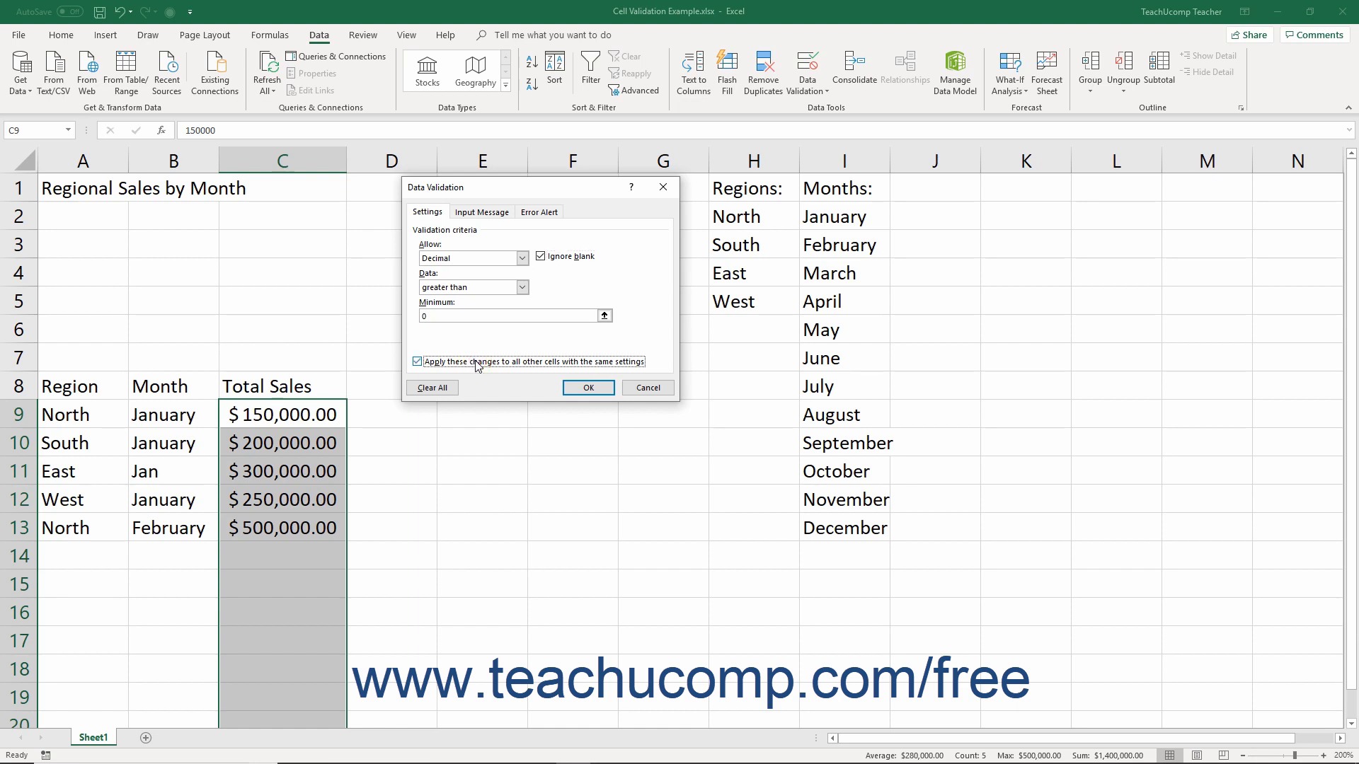
pyautogui.click(584, 388)
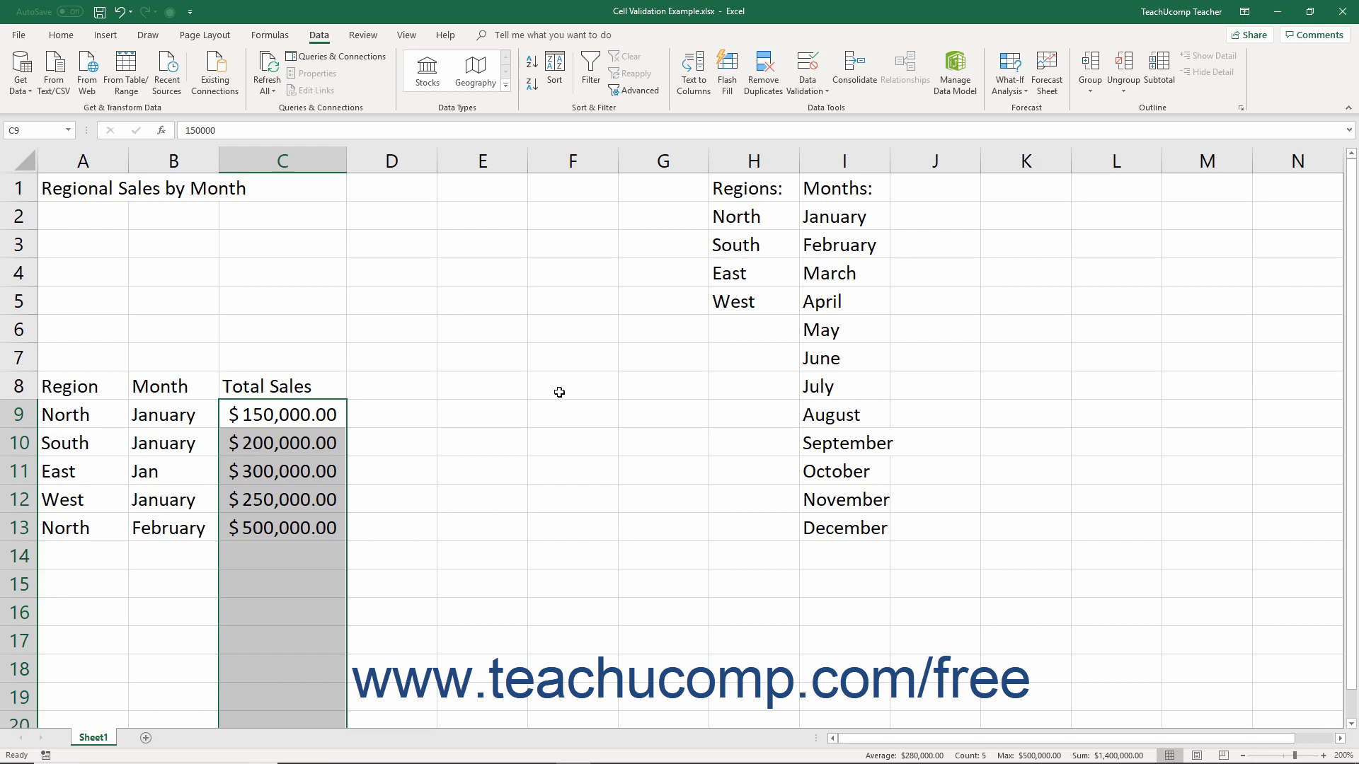
# Clear all data validation from the selected Total Sales cells and apply the change
pyautogui.click(804, 68)
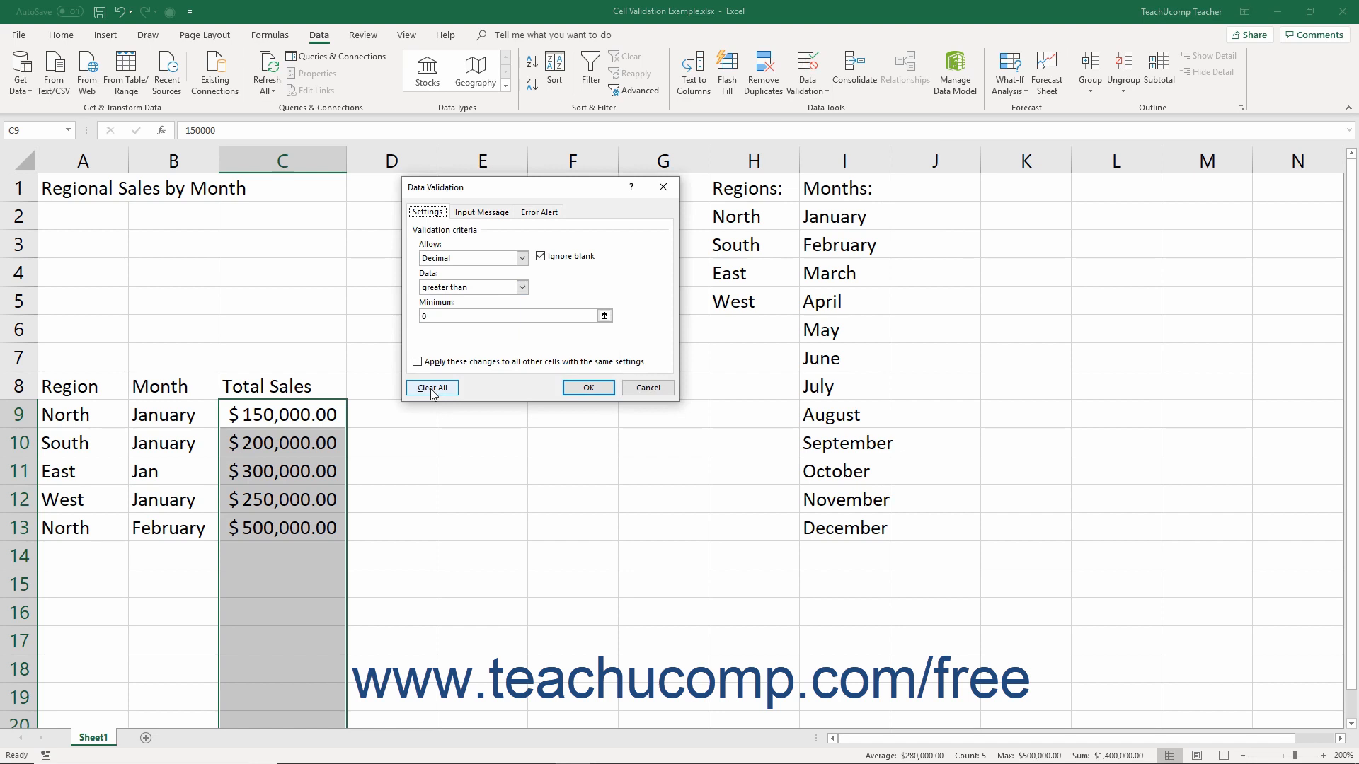
pyautogui.click(433, 387)
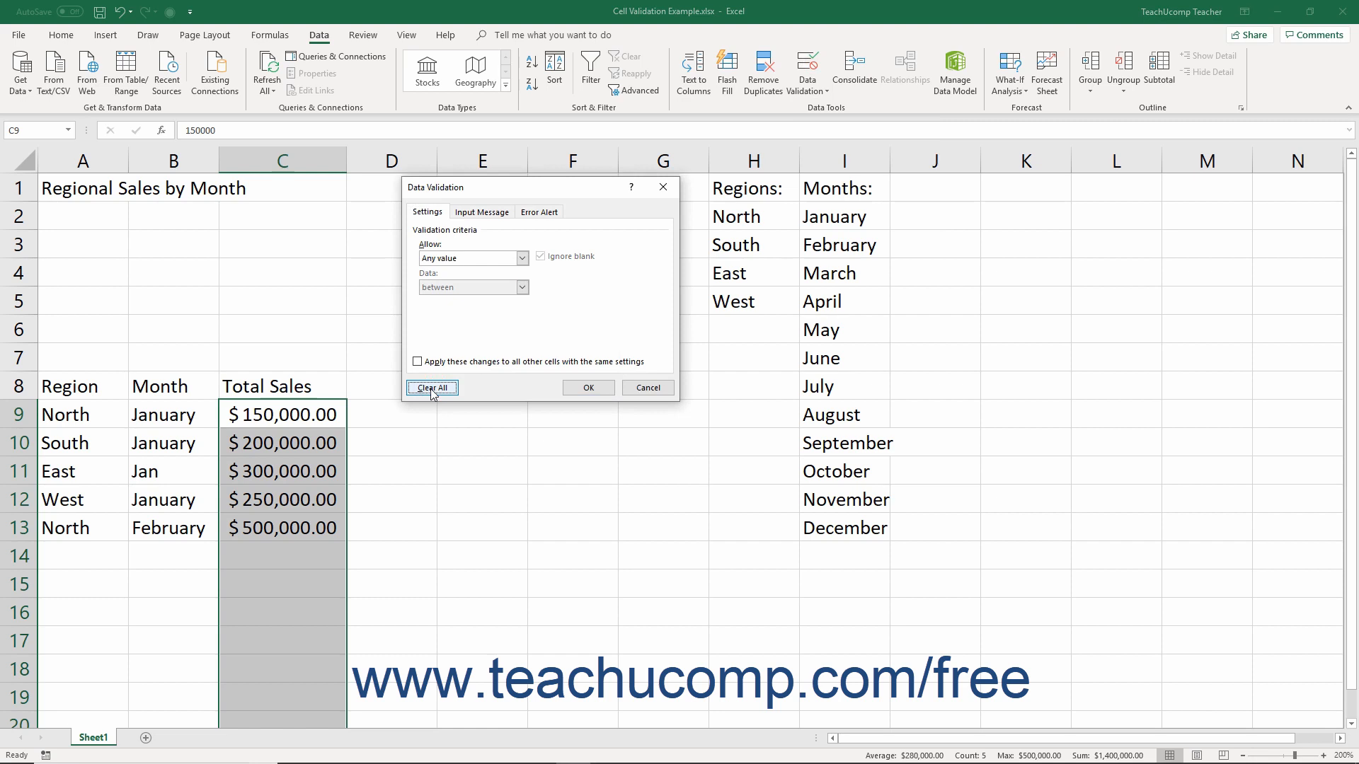
pyautogui.click(570, 388)
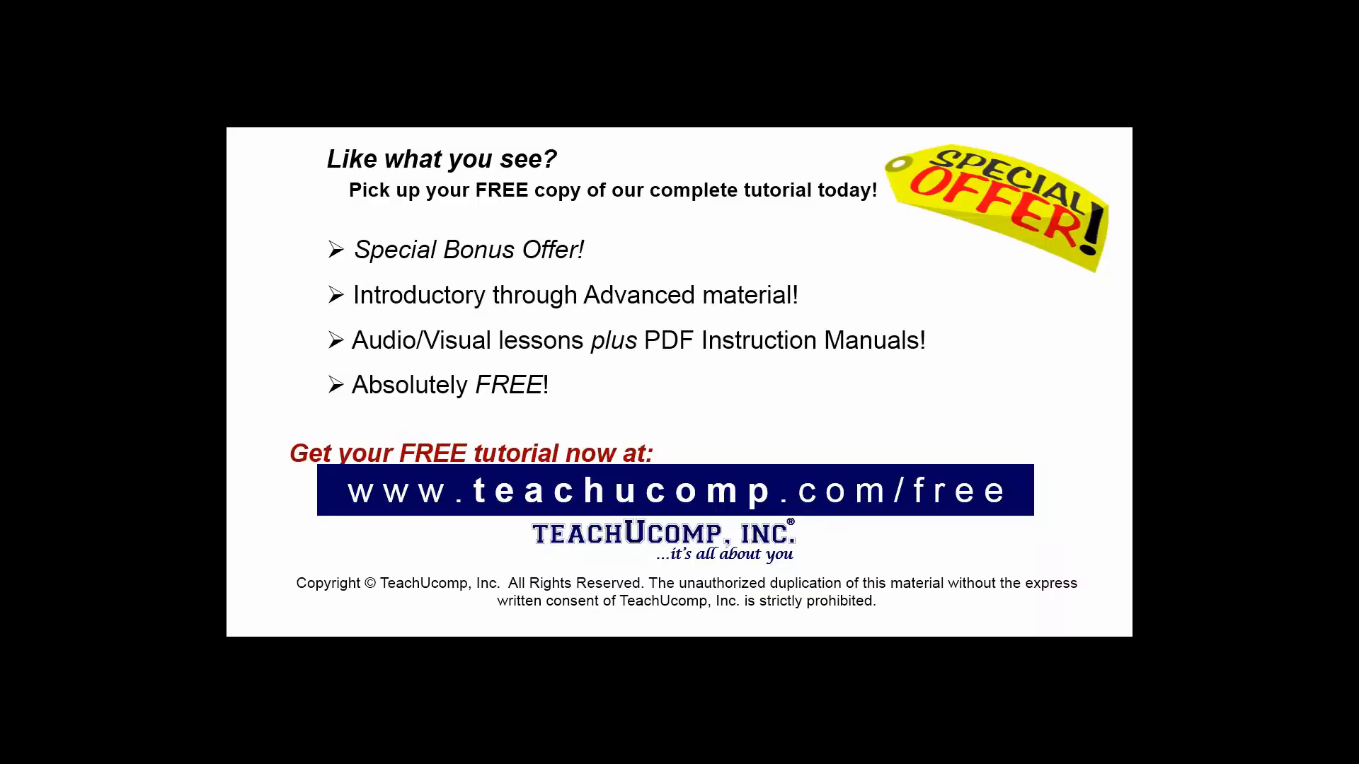